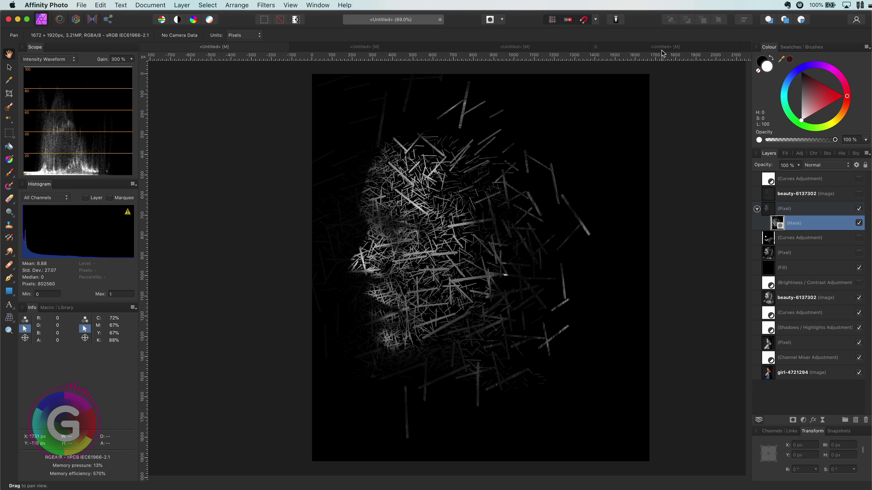
Draw a diagonal straight line about 165 px long in the empty document with the Pen tool and give it an 8.5 pt stroke.
{"action": "left_click", "coordinate": [663, 48]}
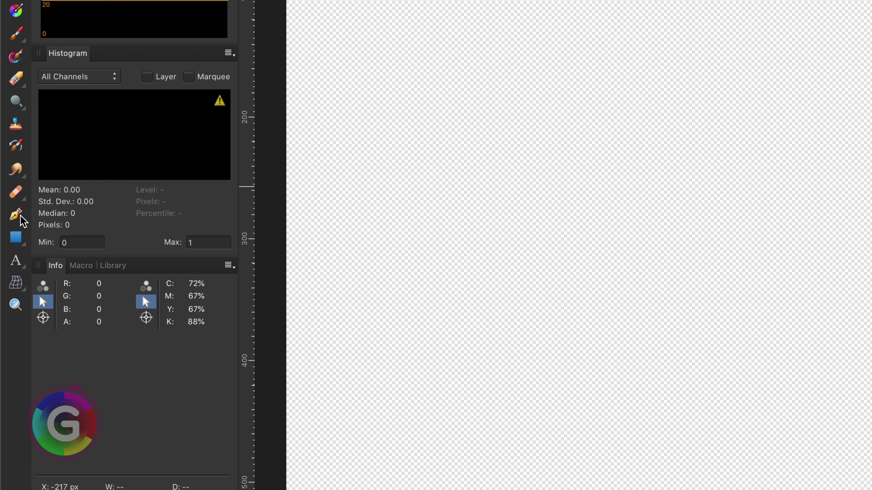
{"action": "left_click", "coordinate": [21, 216]}
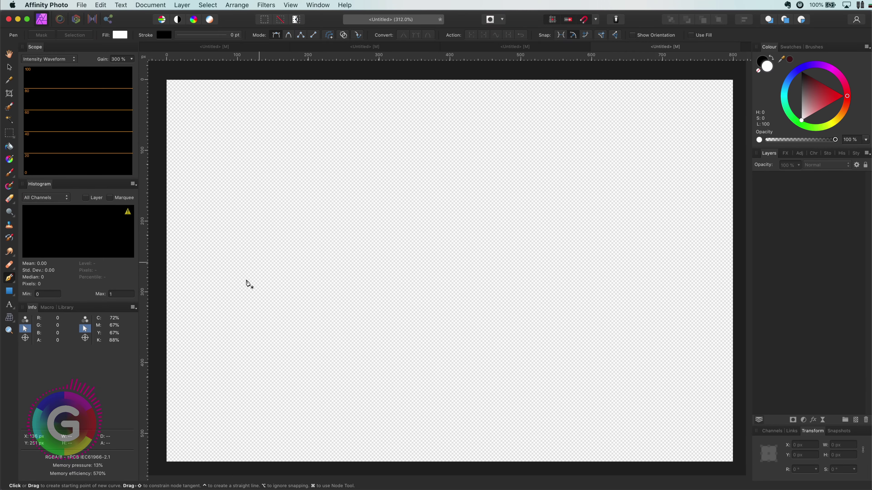
{"action": "left_click", "coordinate": [346, 292]}
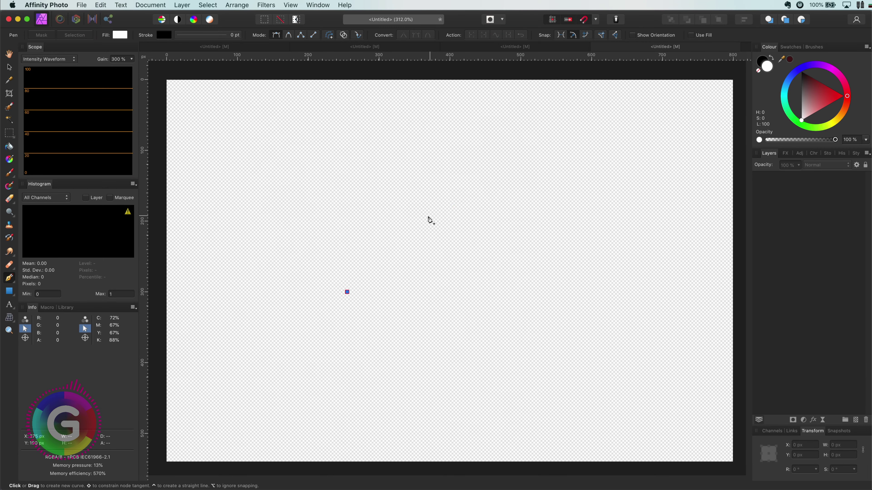
{"action": "left_click", "coordinate": [431, 210]}
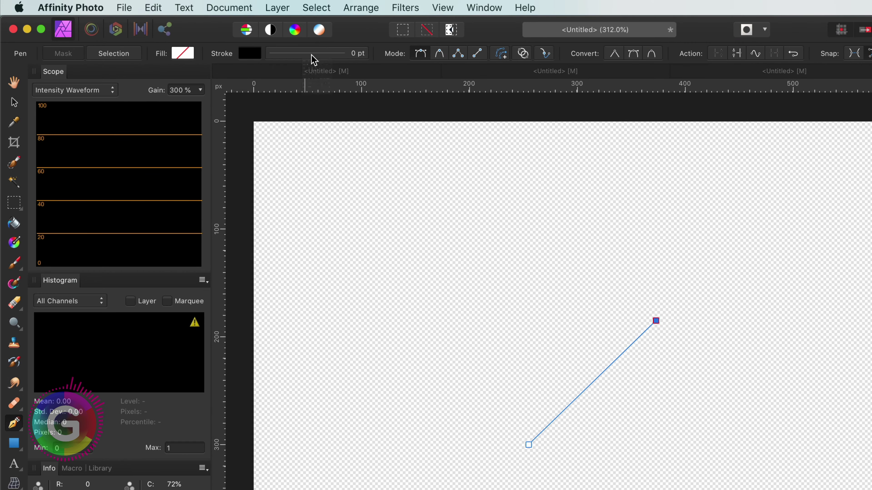
{"action": "left_click", "coordinate": [204, 35]}
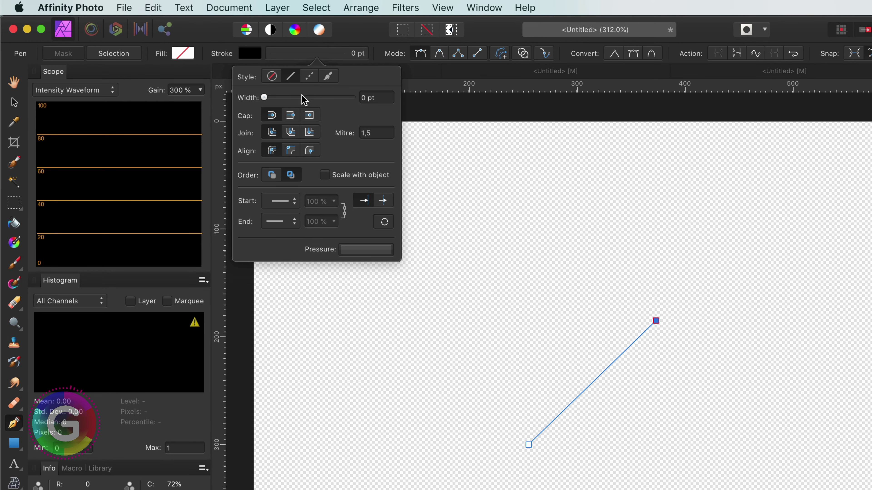
{"action": "left_click_drag", "start_coordinate": [265, 97], "coordinate": [315, 98]}
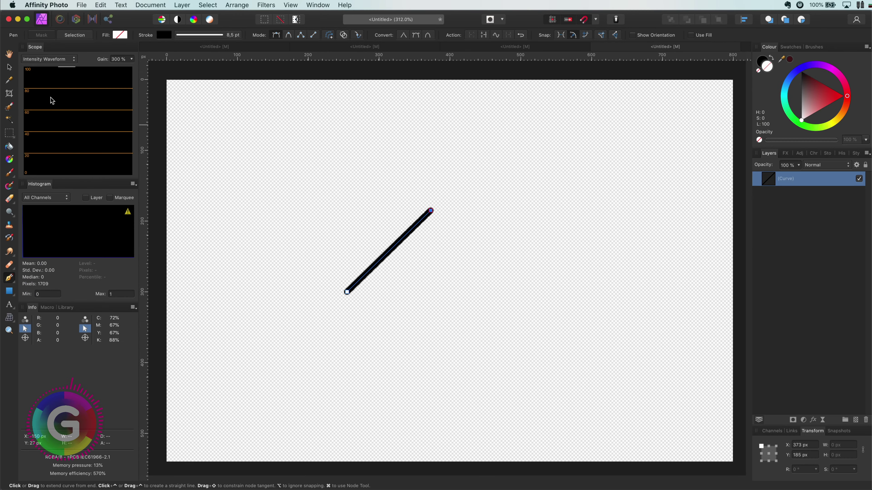
Duplicate the diagonal line four times and spread the copies over the canvas as parallel lines.
{"action": "left_click", "coordinate": [10, 67]}
{"action": "left_click", "coordinate": [435, 221]}
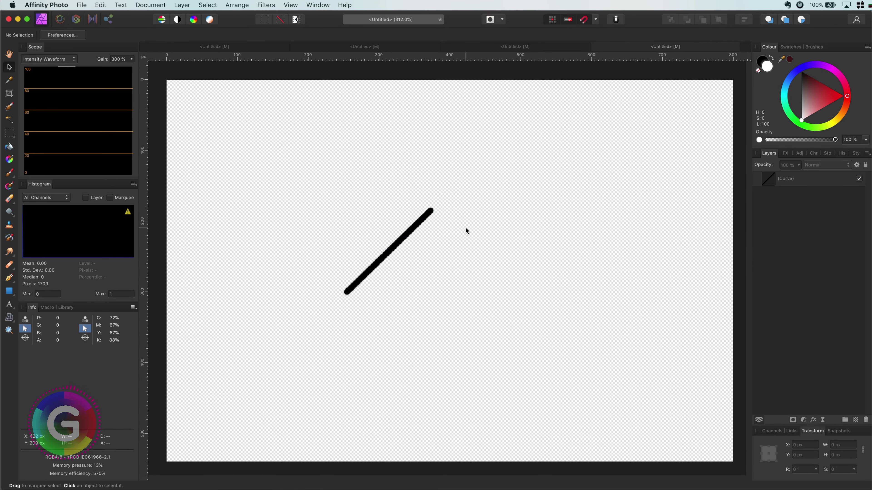
{"action": "left_click", "coordinate": [395, 254]}
{"action": "key", "text": "super+j"}
{"action": "left_click_drag", "start_coordinate": [395, 254], "coordinate": [402, 335]}
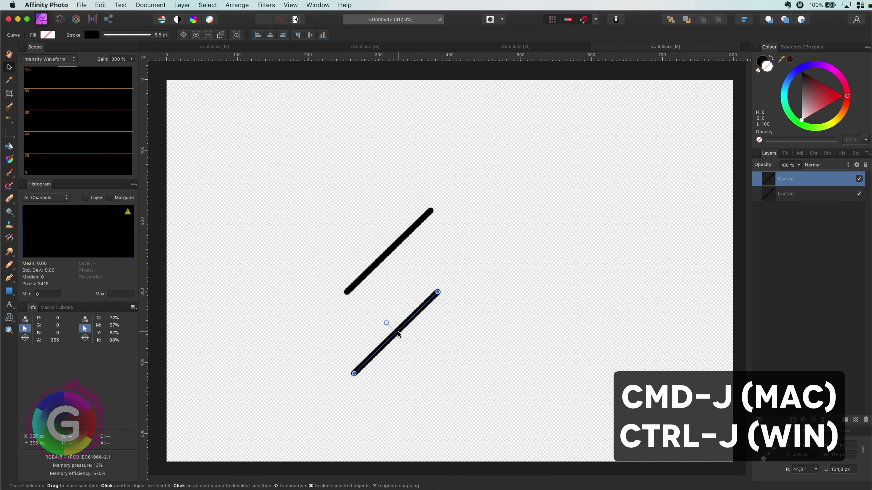
{"action": "key", "text": "super+j"}
{"action": "left_click_drag", "start_coordinate": [418, 399], "coordinate": [515, 182]}
{"action": "key", "text": "super+j"}
{"action": "key", "text": "super+j"}
{"action": "left_click_drag", "start_coordinate": [468, 99], "coordinate": [523, 260]}
{"action": "left_click_drag", "start_coordinate": [516, 311], "coordinate": [561, 304]}
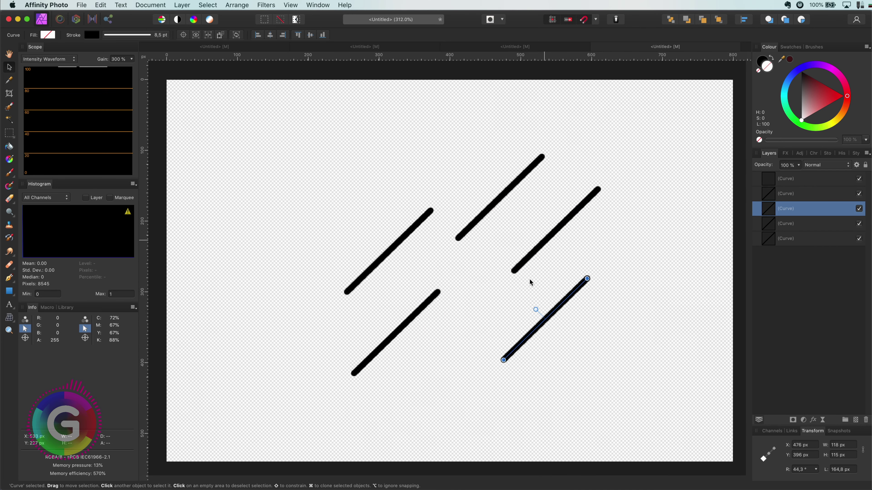
Reposition the duplicated lines to form a loose, staggered arrangement around the original line.
{"action": "left_click_drag", "start_coordinate": [529, 255], "coordinate": [496, 293]}
{"action": "left_click_drag", "start_coordinate": [475, 221], "coordinate": [467, 326]}
{"action": "left_click_drag", "start_coordinate": [522, 266], "coordinate": [491, 211]}
{"action": "left_click_drag", "start_coordinate": [545, 320], "coordinate": [560, 315]}
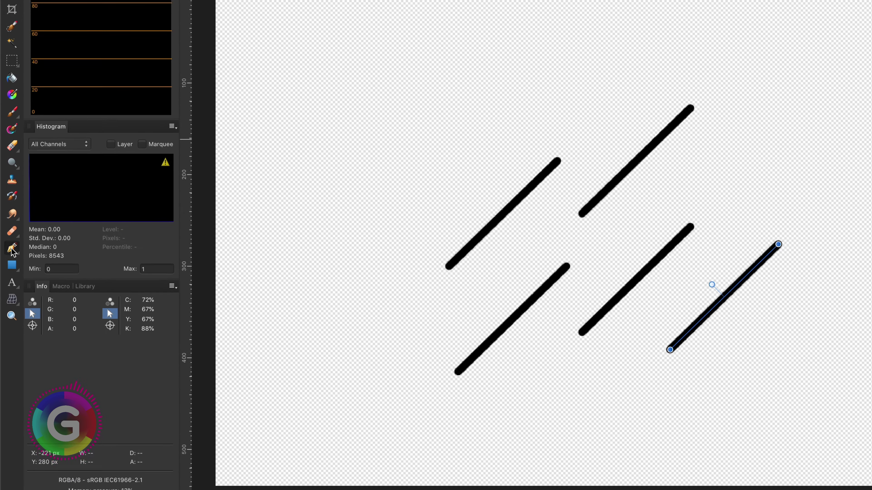
Vary the line lengths by moving end nodes: shorten the upper-right, lower-left and centre lines, and lengthen the rightmost line.
{"action": "left_click", "coordinate": [9, 278]}
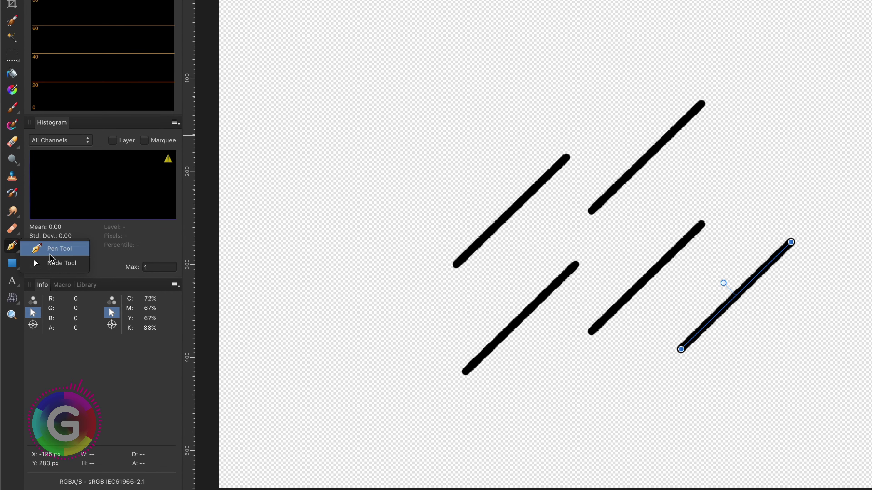
{"action": "left_click", "coordinate": [81, 263]}
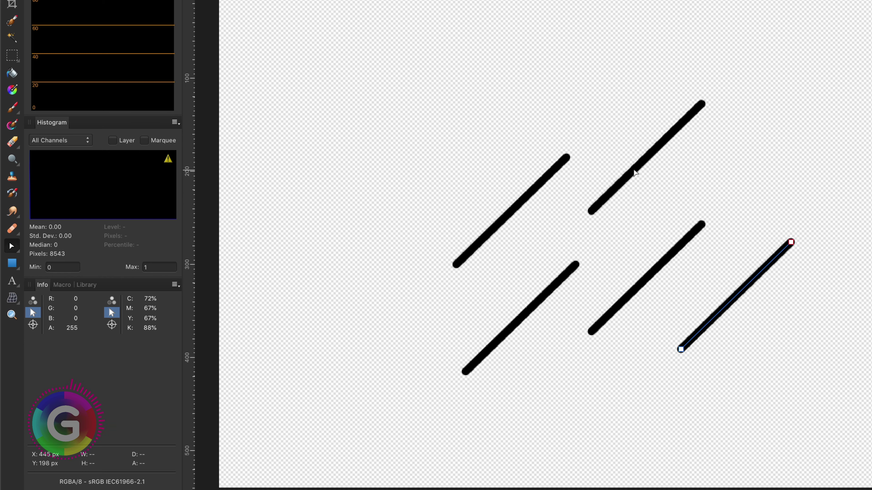
{"action": "left_click", "coordinate": [675, 141]}
{"action": "left_click_drag", "start_coordinate": [702, 103], "coordinate": [666, 137]}
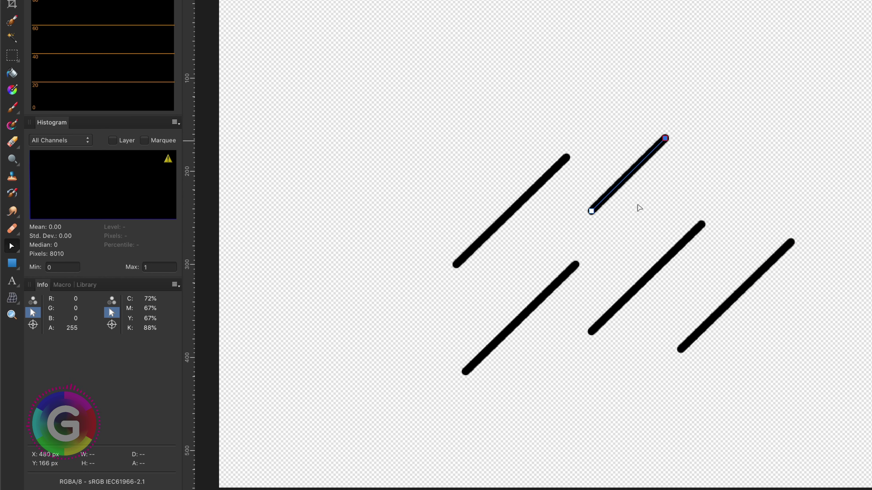
{"action": "mouse_move", "coordinate": [465, 372]}
{"action": "left_mouse_down"}
{"action": "mouse_move", "coordinate": [520, 315]}
{"action": "mouse_move", "coordinate": [467, 371]}
{"action": "left_mouse_up"}
{"action": "left_click_drag", "start_coordinate": [576, 265], "coordinate": [533, 308]}
{"action": "left_click", "coordinate": [614, 310]}
{"action": "left_click_drag", "start_coordinate": [591, 332], "coordinate": [611, 315]}
{"action": "left_click", "coordinate": [710, 321]}
{"action": "left_click_drag", "start_coordinate": [680, 349], "coordinate": [648, 386]}
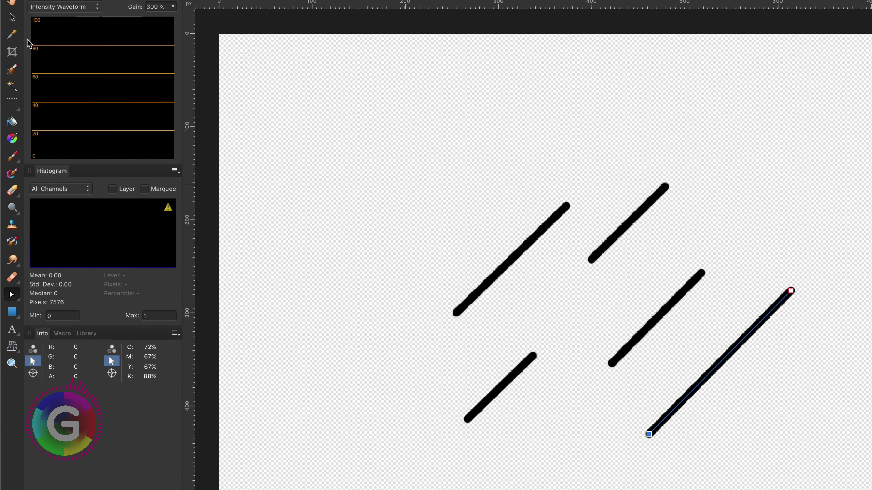
Move the centre line and the long rightmost line closer to the other lines, and leave nothing selected.
{"action": "left_click", "coordinate": [12, 36]}
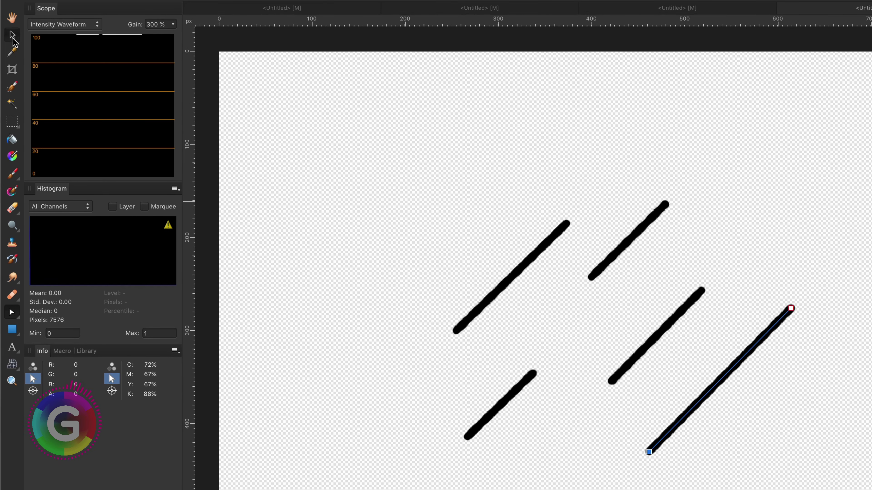
{"action": "left_click", "coordinate": [652, 338]}
{"action": "left_click_drag", "start_coordinate": [653, 337], "coordinate": [645, 330]}
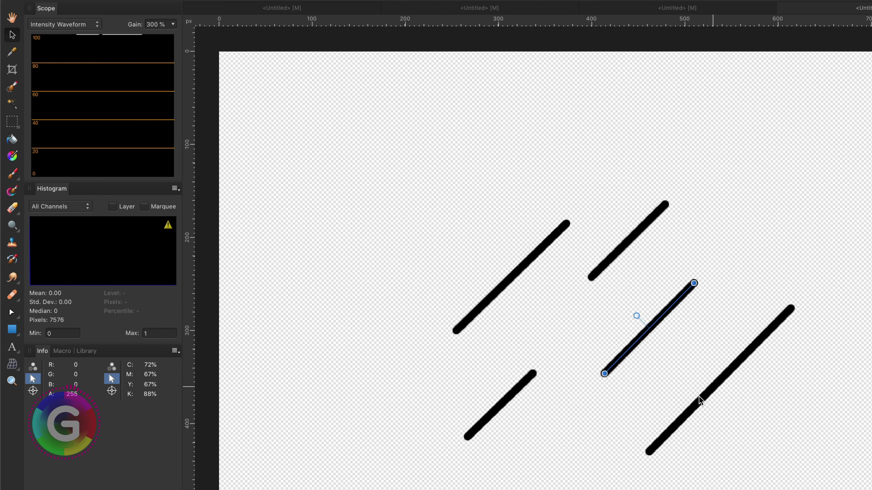
{"action": "left_click_drag", "start_coordinate": [698, 398], "coordinate": [654, 422]}
{"action": "left_click", "coordinate": [793, 272]}
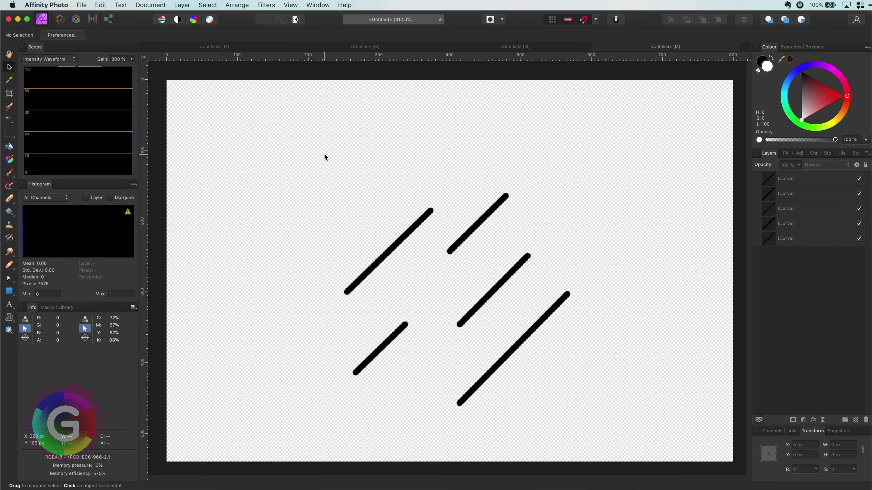
Group all five lines and duplicate the group.
{"action": "left_click_drag", "start_coordinate": [324, 154], "coordinate": [633, 418]}
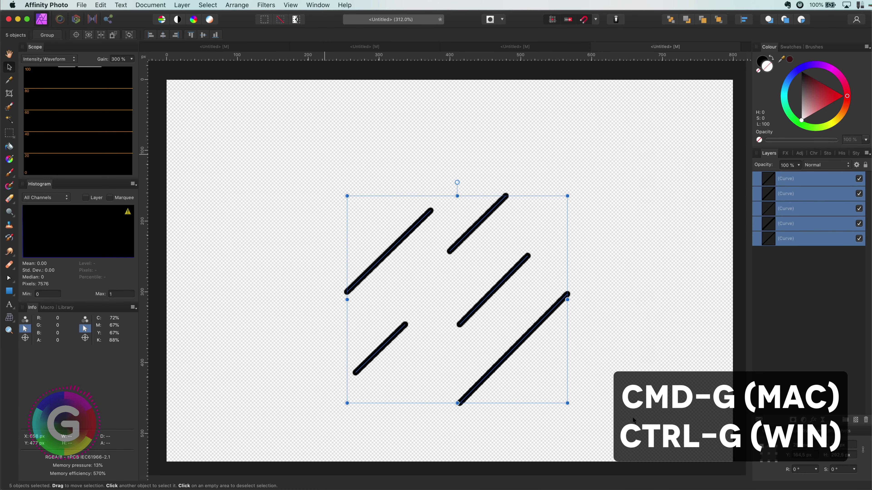
{"action": "key", "text": "ctrl+g"}
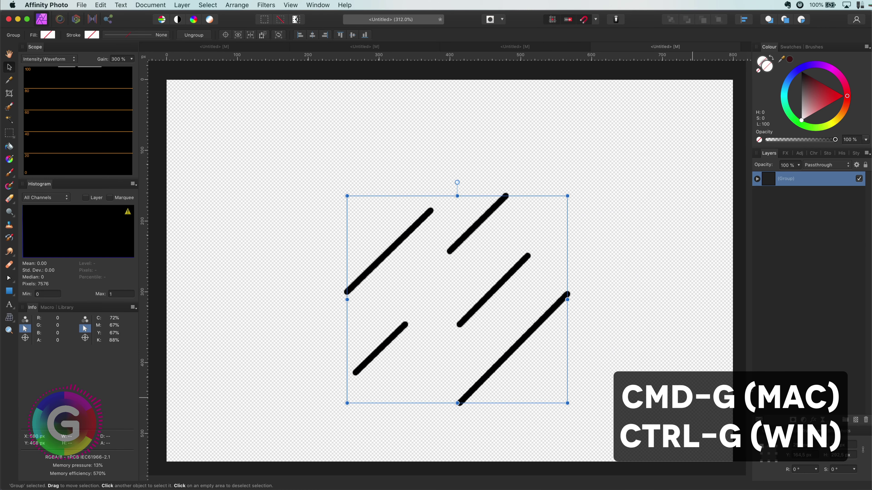
{"action": "right_click", "coordinate": [770, 184]}
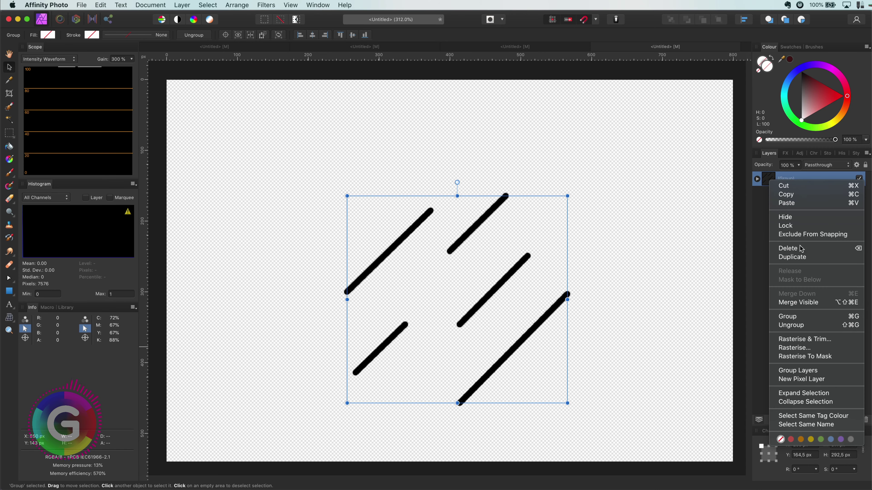
{"action": "left_click", "coordinate": [800, 263]}
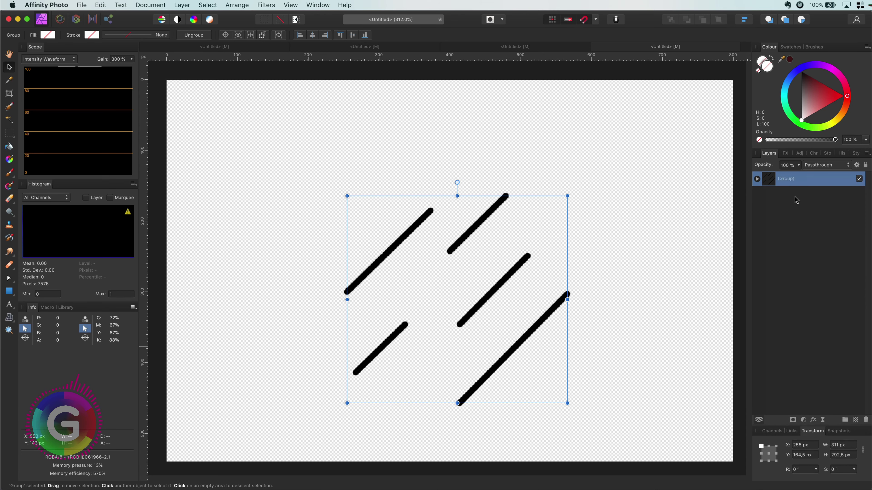
Rasterise and trim the upper group copy, hide the original group, and shift the raster copy up and to the right.
{"action": "right_click", "coordinate": [773, 184]}
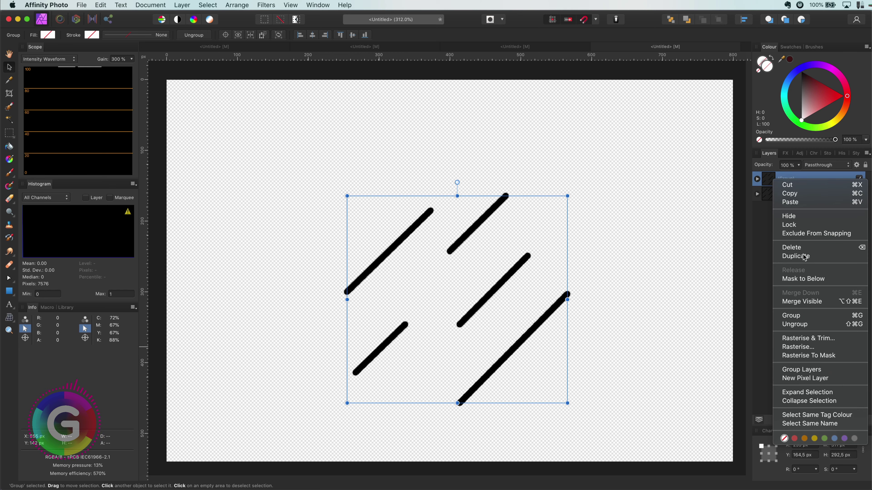
{"action": "left_click", "coordinate": [818, 339]}
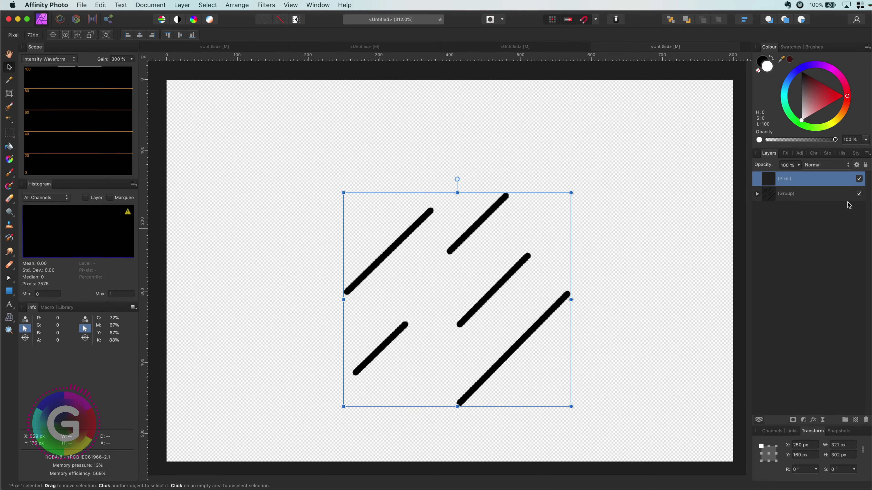
{"action": "left_click", "coordinate": [859, 194]}
{"action": "left_click_drag", "start_coordinate": [500, 294], "coordinate": [519, 272]}
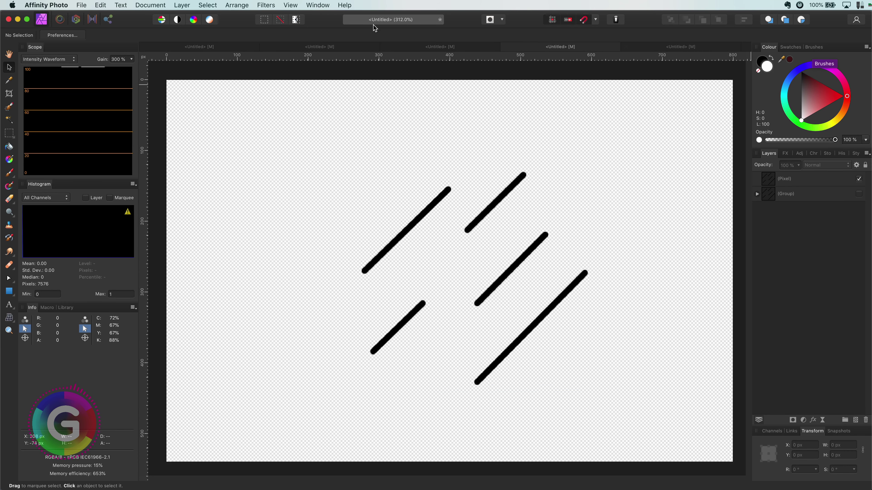
{"action": "left_click", "coordinate": [290, 4]}
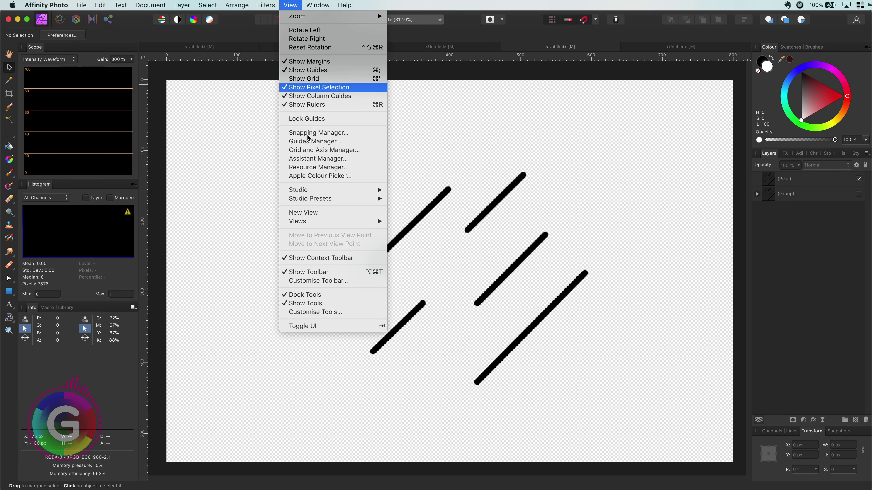
{"action": "mouse_move", "coordinate": [321, 190]}
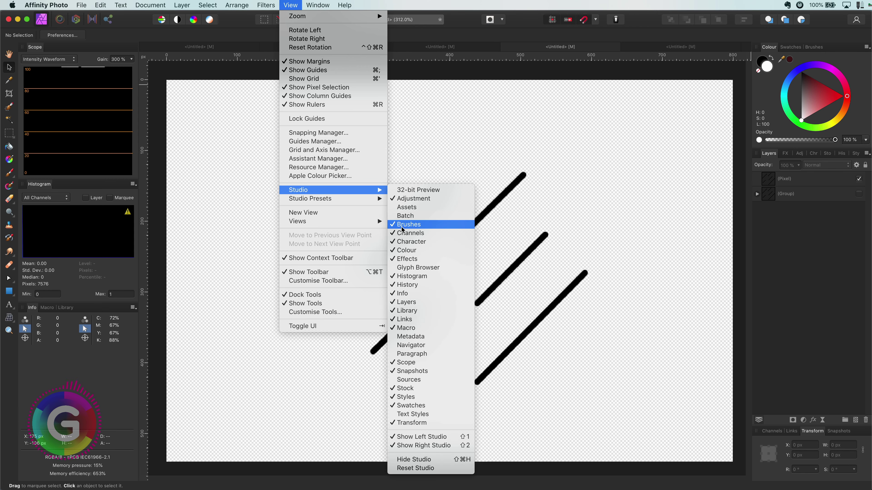
{"action": "left_click", "coordinate": [508, 155]}
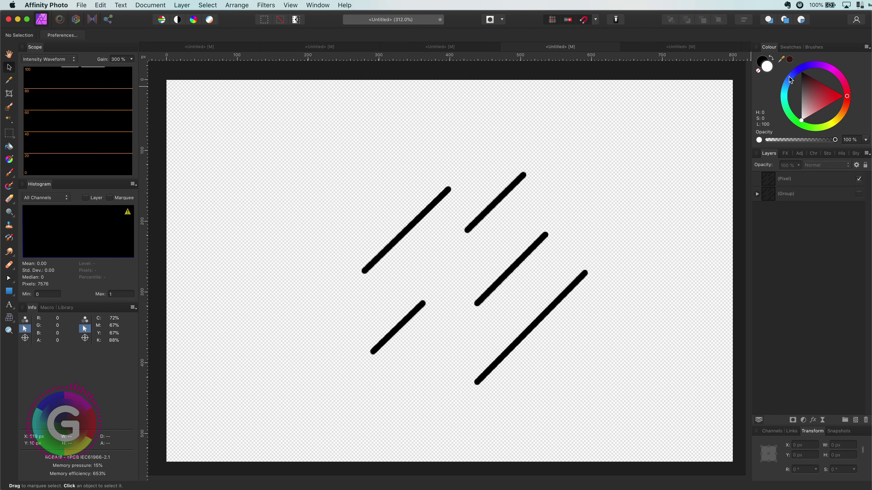
Create a new brush category and rename it Supercool.
{"action": "left_click", "coordinate": [815, 50]}
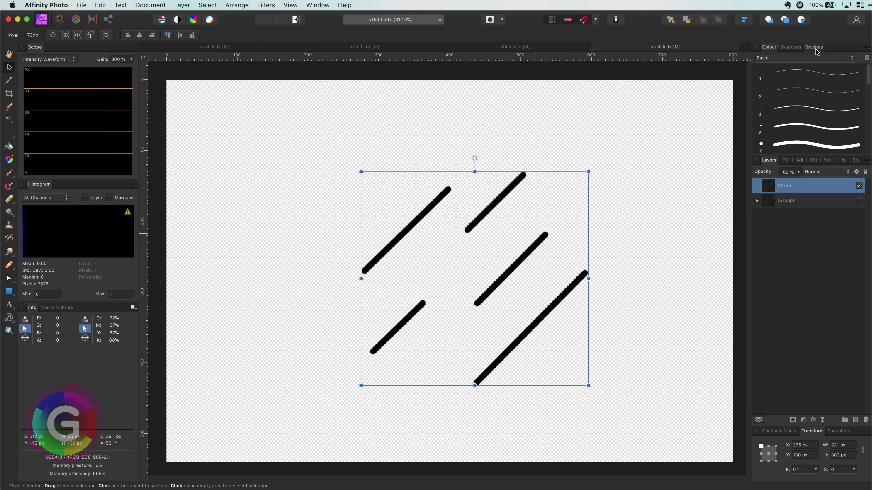
{"action": "left_click", "coordinate": [866, 48]}
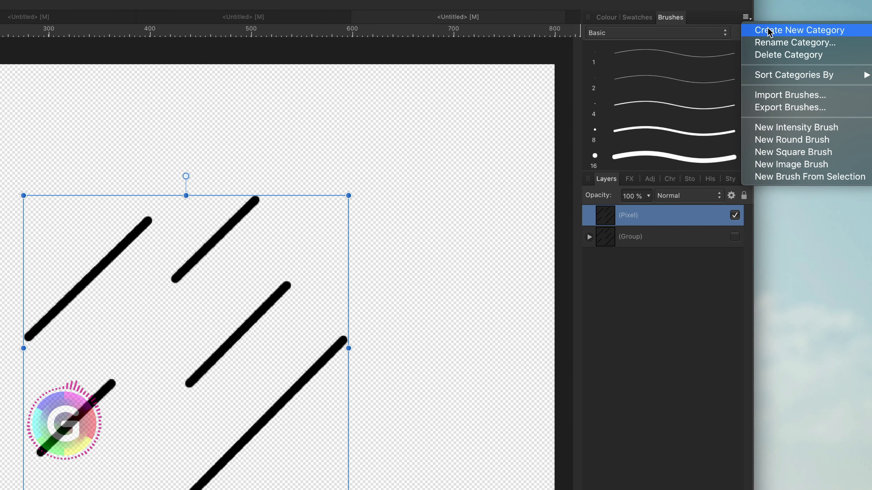
{"action": "left_click", "coordinate": [769, 31]}
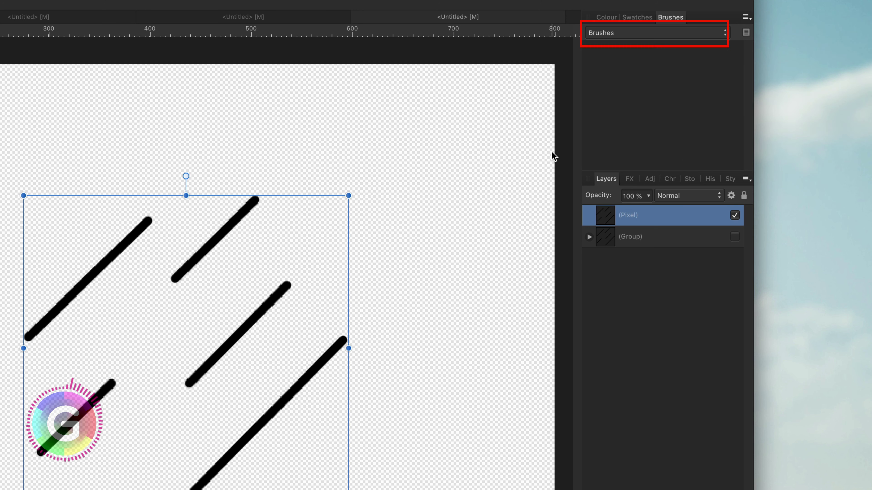
{"action": "left_click", "coordinate": [746, 17]}
{"action": "left_click", "coordinate": [759, 43]}
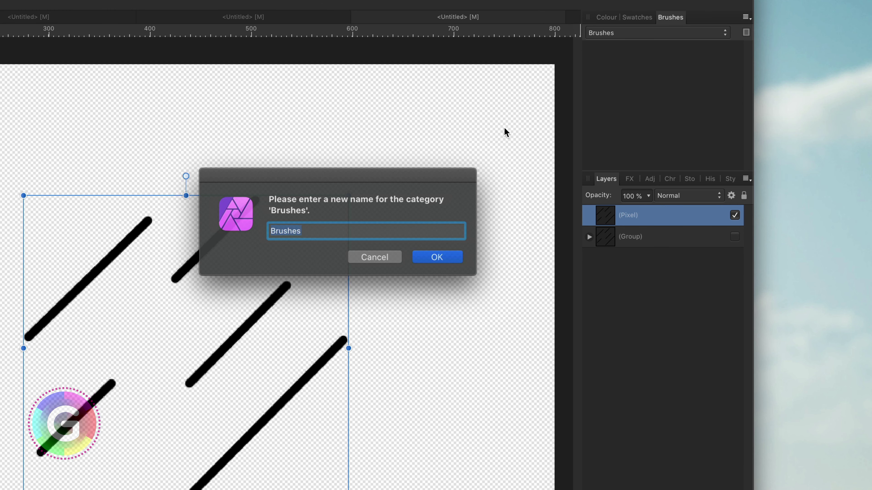
{"action": "type", "text": "Super"}
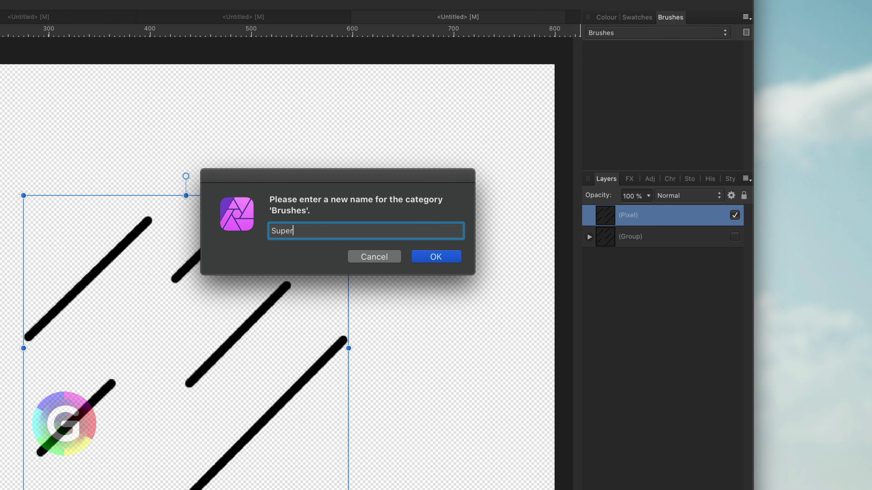
{"action": "type", "text": "cool"}
{"action": "key", "text": "Return"}
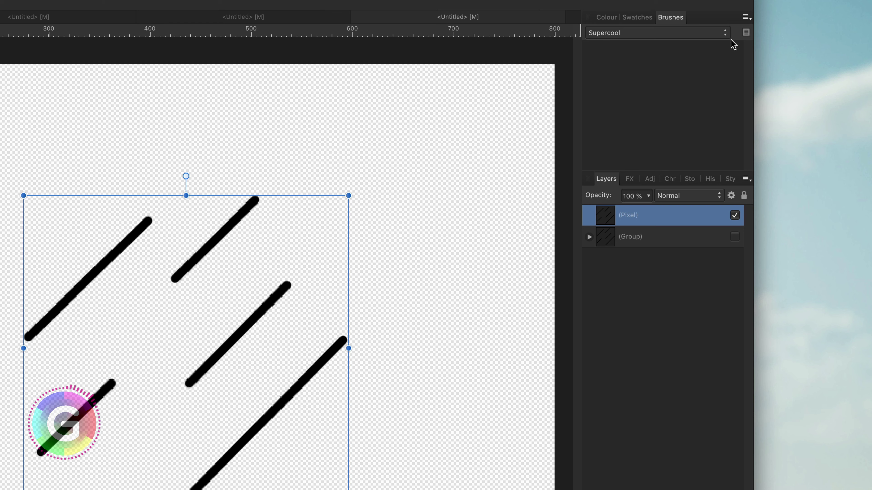
Create a new brush in the Supercool category from the selected raster lines.
{"action": "left_click", "coordinate": [745, 17]}
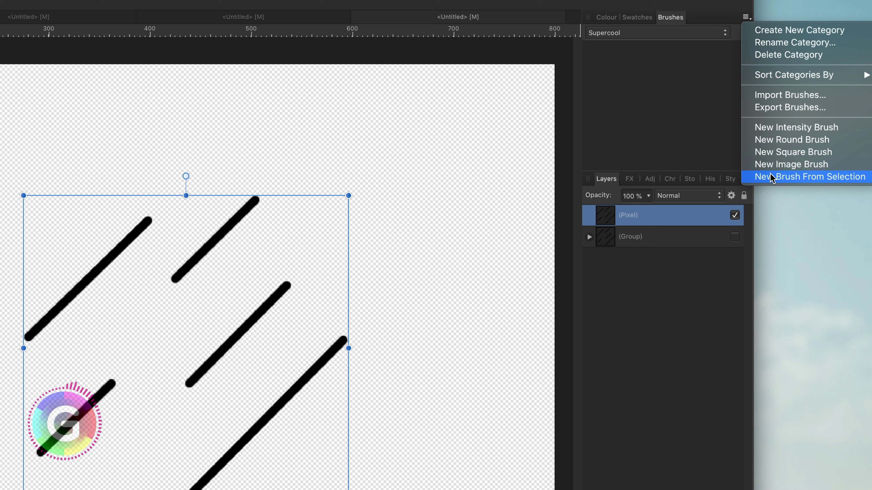
{"action": "left_click", "coordinate": [770, 173]}
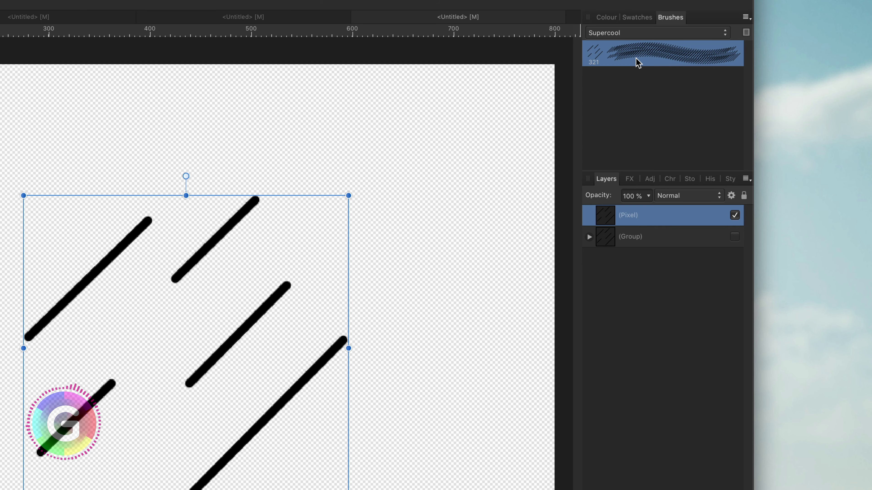
Hide the raster lines layer, clear the selection and activate the Paint Brush.
{"action": "left_click", "coordinate": [734, 217]}
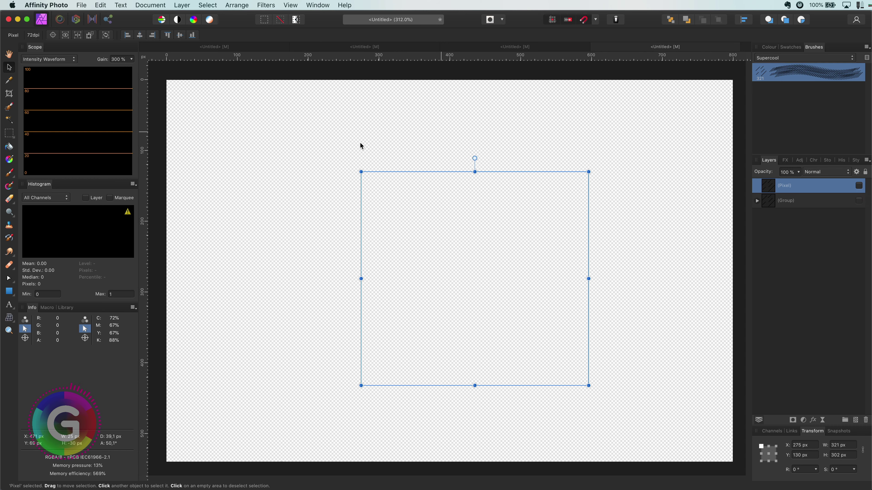
{"action": "left_click", "coordinate": [319, 150]}
{"action": "left_click", "coordinate": [9, 173]}
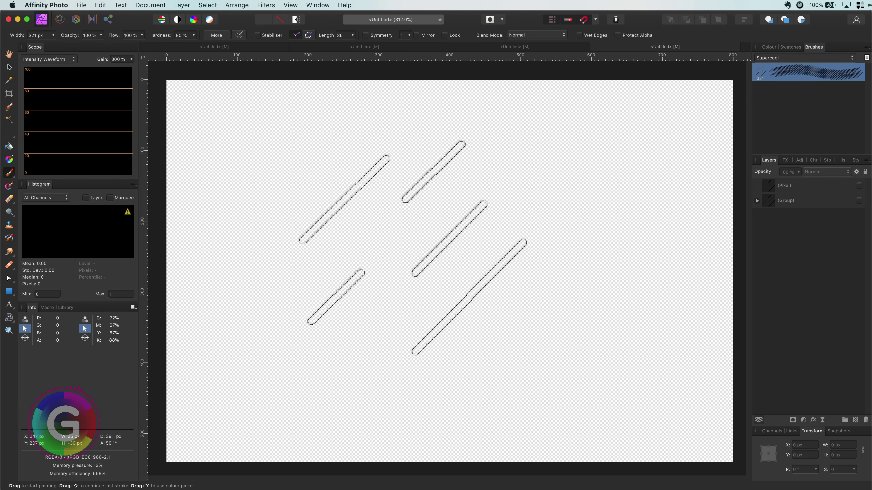
Reduce the brush width to 121.1 px and paint sweeping test strokes across the canvas.
{"action": "key", "text": "["}
{"action": "key", "text": "["}
{"action": "key", "text": "["}
{"action": "key", "text": "["}
{"action": "key", "text": "["}
{"action": "key", "text": "["}
{"action": "key", "text": "["}
{"action": "key", "text": "["}
{"action": "key", "text": "["}
{"action": "key", "text": "["}
{"action": "key", "text": "["}
{"action": "key", "text": "["}
{"action": "key", "text": "["}
{"action": "key", "text": "["}
{"action": "key", "text": "["}
{"action": "key", "text": "["}
{"action": "key", "text": "["}
{"action": "key", "text": "["}
{"action": "key", "text": "["}
{"action": "left_click_drag", "start_coordinate": [369, 243], "coordinate": [454, 276]}
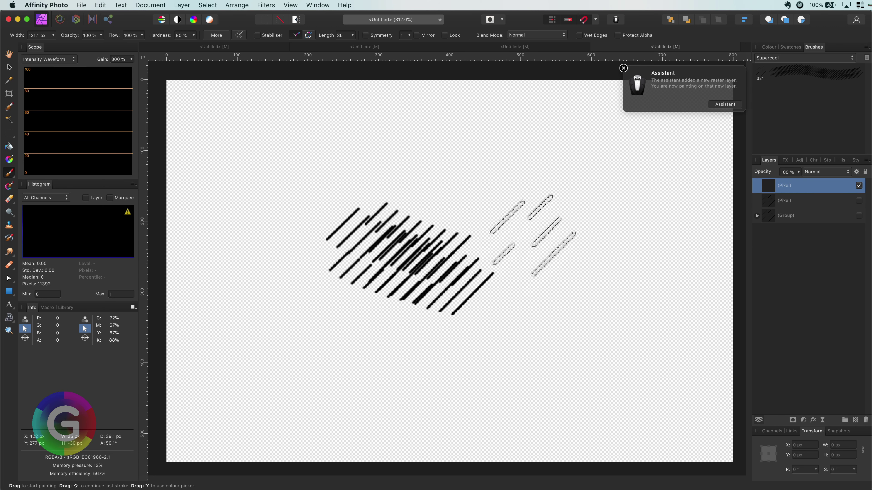
{"action": "mouse_move", "coordinate": [338, 367]}
{"action": "left_mouse_down"}
{"action": "mouse_move", "coordinate": [400, 377]}
{"action": "mouse_move", "coordinate": [535, 358]}
{"action": "left_mouse_up"}
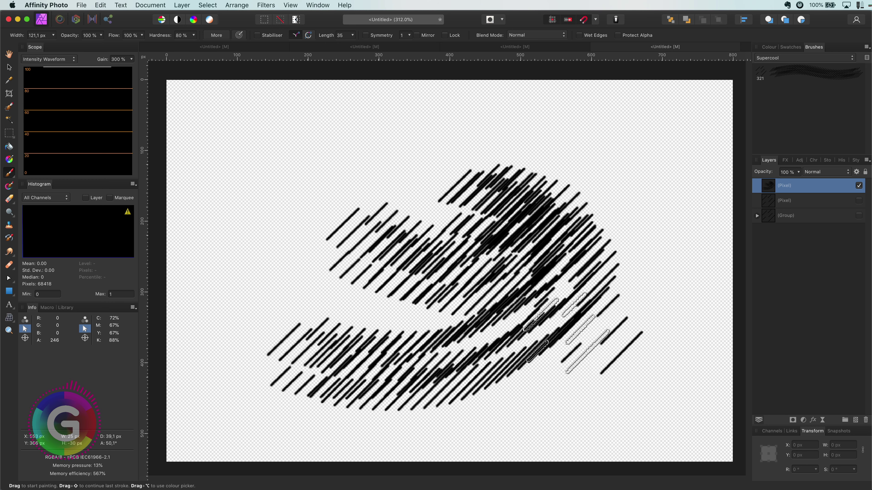
Edit the line brush's dynamics: Size Jitter 32 %, Rotation Jitter 32 %, Scatter X 69 %, Scatter Y 157 %, and change the Size Jitter controller.
{"action": "right_click", "coordinate": [789, 75]}
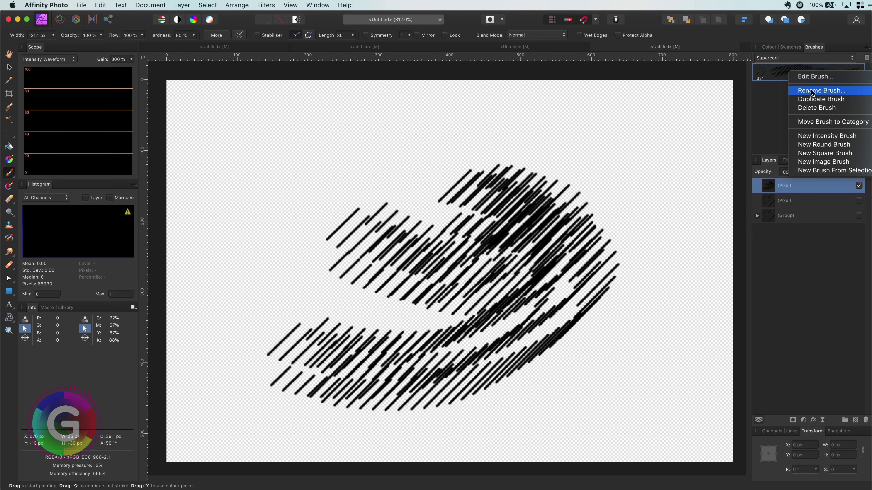
{"action": "left_click", "coordinate": [814, 78]}
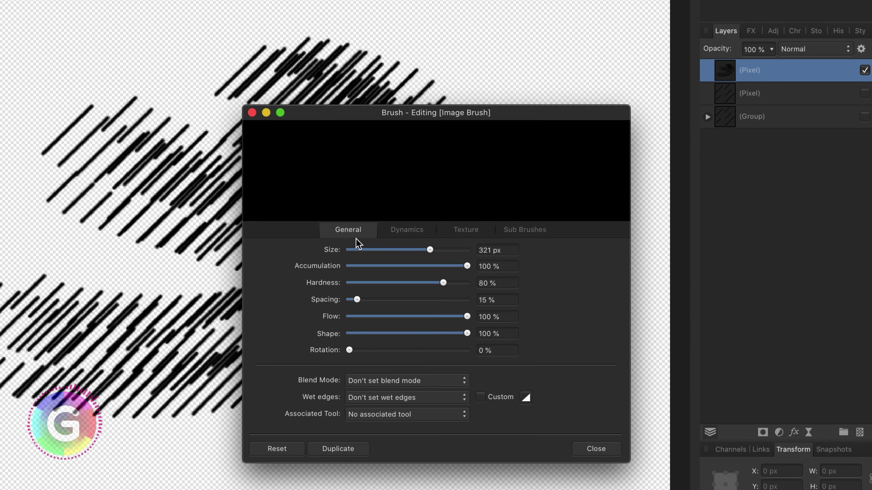
{"action": "left_click", "coordinate": [405, 234]}
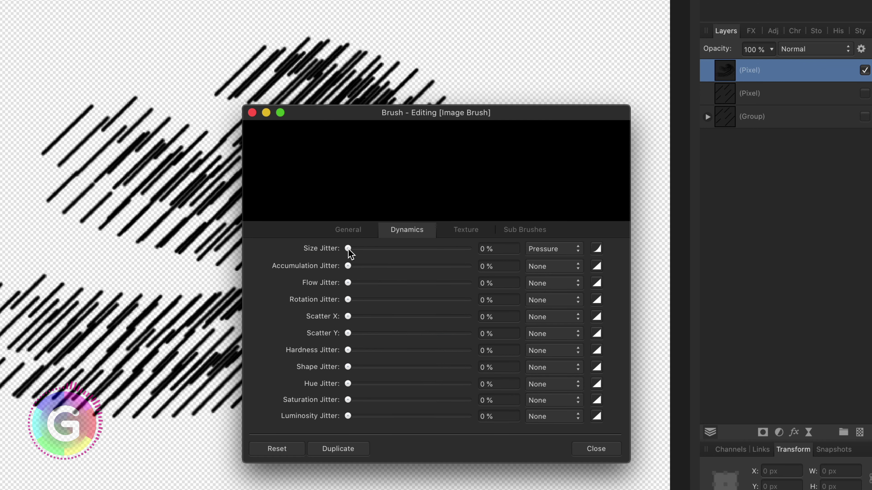
{"action": "left_click_drag", "start_coordinate": [350, 253], "coordinate": [388, 256]}
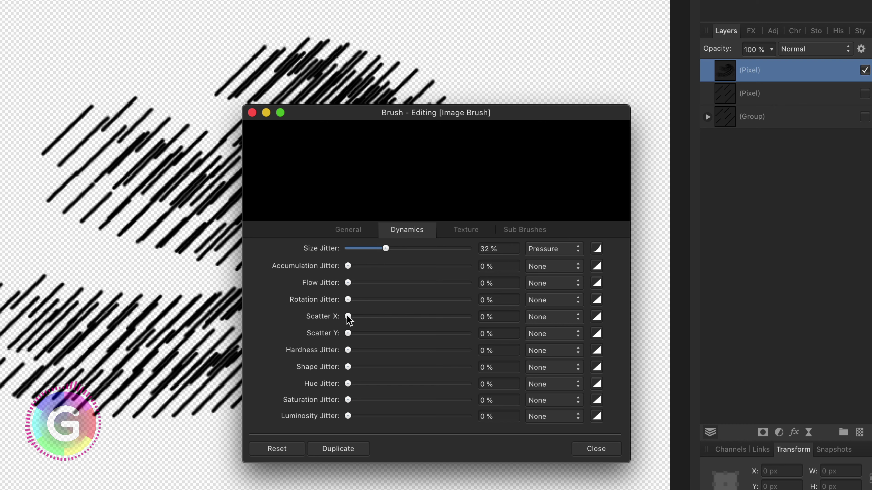
{"action": "left_click_drag", "start_coordinate": [348, 300], "coordinate": [394, 336]}
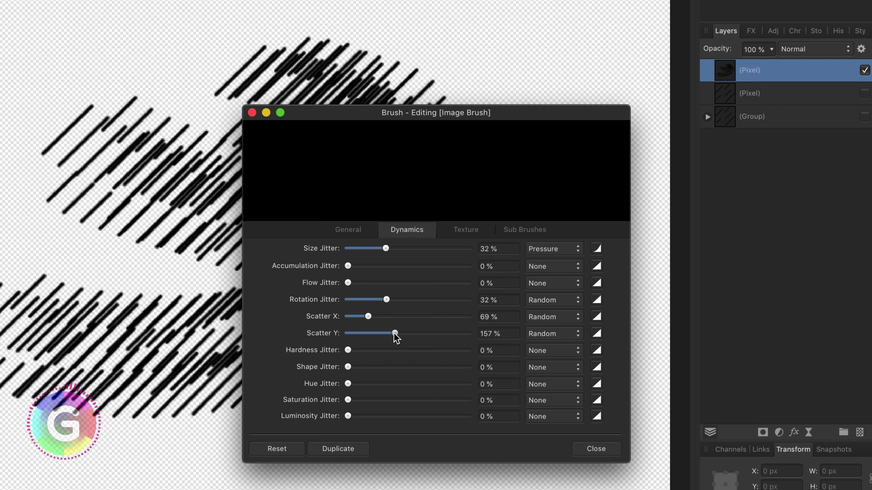
{"action": "left_click", "coordinate": [562, 255]}
{"action": "left_click", "coordinate": [544, 238]}
{"action": "left_click", "coordinate": [603, 453]}
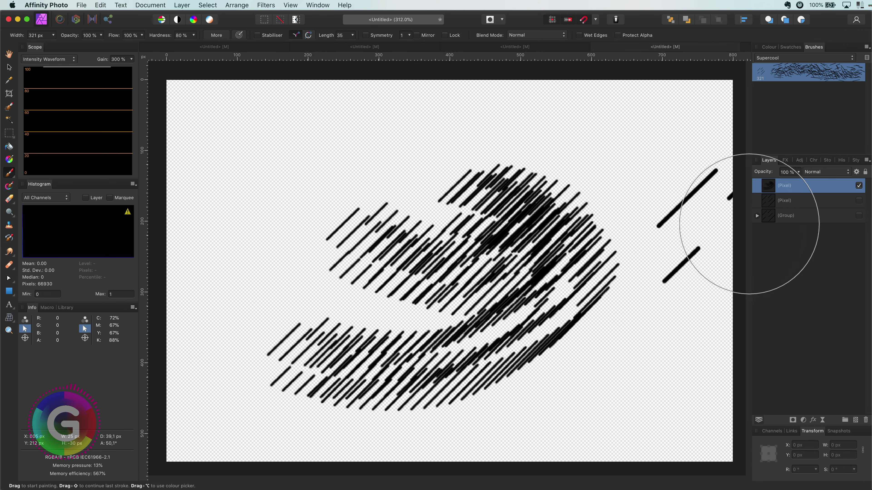
Clear the earlier strokes, paint scattered test strokes with the brush at 53.7 px, and undo them.
{"action": "key", "text": "Delete"}
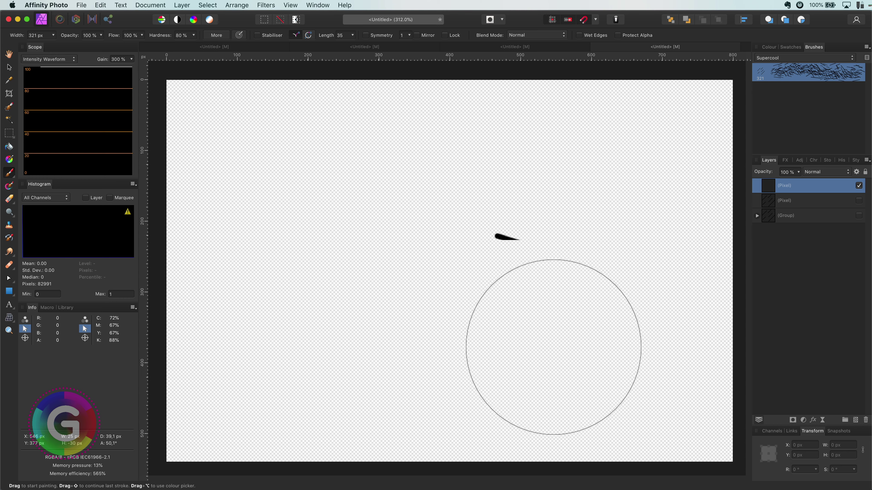
{"action": "key", "text": "bracketleft"}
{"action": "key", "text": "bracketleft"}
{"action": "key", "text": "bracketleft"}
{"action": "key", "text": "bracketleft"}
{"action": "key", "text": "bracketleft"}
{"action": "key", "text": "bracketleft"}
{"action": "key", "text": "bracketleft"}
{"action": "key", "text": "bracketleft"}
{"action": "key", "text": "bracketleft"}
{"action": "key", "text": "bracketleft"}
{"action": "key", "text": "bracketleft"}
{"action": "key", "text": "bracketleft"}
{"action": "key", "text": "bracketleft"}
{"action": "key", "text": "bracketleft"}
{"action": "key", "text": "bracketleft"}
{"action": "key", "text": "bracketleft"}
{"action": "key", "text": "bracketleft"}
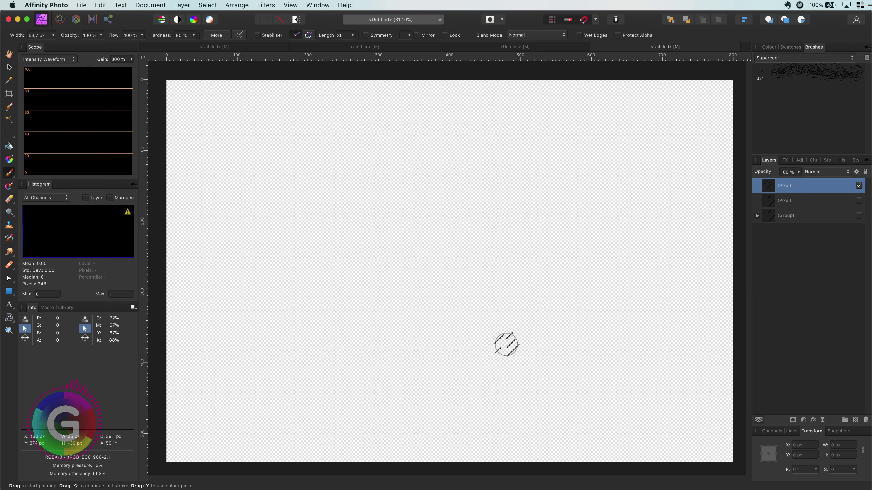
{"action": "mouse_move", "coordinate": [506, 344]}
{"action": "left_mouse_down"}
{"action": "mouse_move", "coordinate": [453, 320]}
{"action": "mouse_move", "coordinate": [389, 305]}
{"action": "mouse_move", "coordinate": [449, 300]}
{"action": "mouse_move", "coordinate": [424, 265]}
{"action": "mouse_move", "coordinate": [500, 253]}
{"action": "mouse_move", "coordinate": [504, 322]}
{"action": "mouse_move", "coordinate": [574, 357]}
{"action": "mouse_move", "coordinate": [575, 310]}
{"action": "mouse_move", "coordinate": [485, 376]}
{"action": "mouse_move", "coordinate": [360, 374]}
{"action": "mouse_move", "coordinate": [399, 343]}
{"action": "mouse_move", "coordinate": [477, 323]}
{"action": "mouse_move", "coordinate": [570, 243]}
{"action": "mouse_move", "coordinate": [473, 159]}
{"action": "mouse_move", "coordinate": [352, 206]}
{"action": "mouse_move", "coordinate": [350, 286]}
{"action": "mouse_move", "coordinate": [295, 334]}
{"action": "left_mouse_up"}
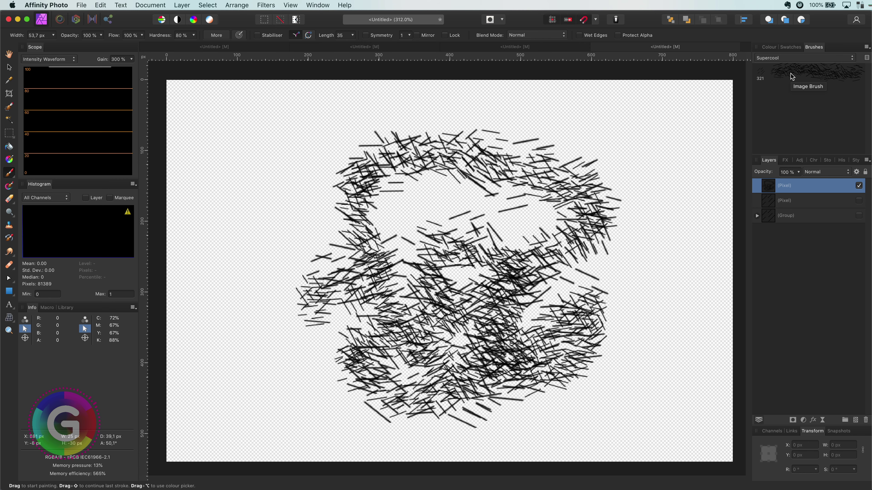
{"action": "key", "text": "super+z"}
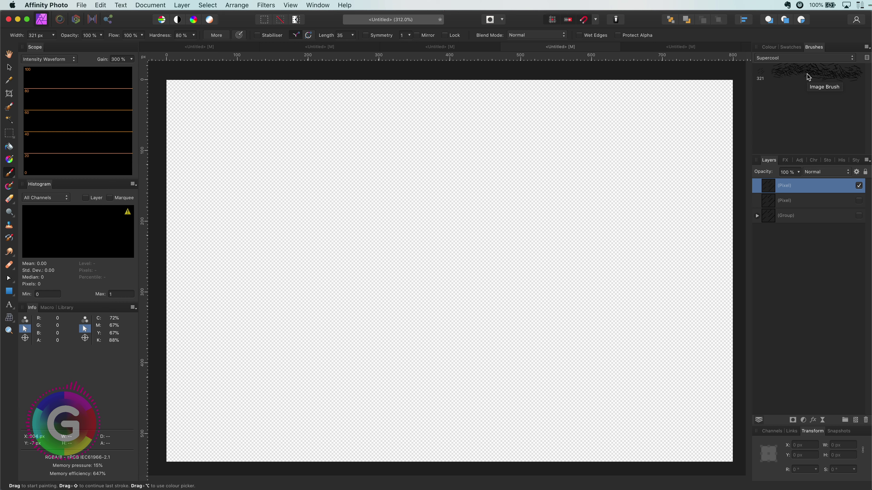
Try painting 38.8 px line strokes with the colour set to red and to magenta, and undo the strokes.
{"action": "left_click", "coordinate": [772, 48]}
{"action": "left_click_drag", "start_coordinate": [804, 71], "coordinate": [845, 96]}
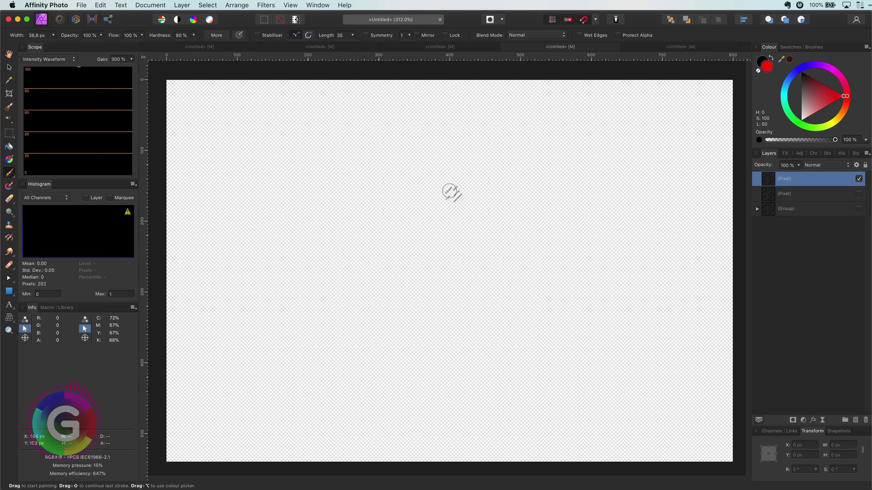
{"action": "mouse_move", "coordinate": [452, 192]}
{"action": "left_mouse_down"}
{"action": "mouse_move", "coordinate": [453, 235]}
{"action": "mouse_move", "coordinate": [465, 236]}
{"action": "mouse_move", "coordinate": [358, 280]}
{"action": "mouse_move", "coordinate": [378, 299]}
{"action": "mouse_move", "coordinate": [530, 293]}
{"action": "left_mouse_up"}
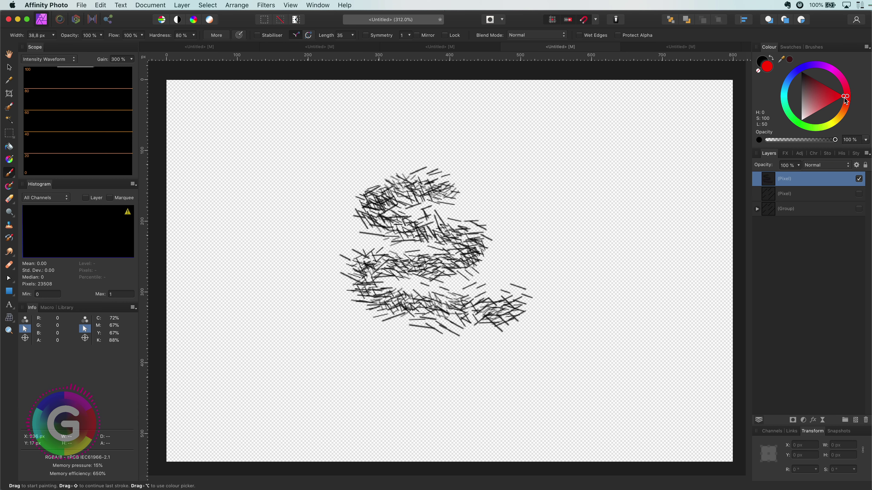
{"action": "left_click_drag", "start_coordinate": [844, 98], "coordinate": [838, 76]}
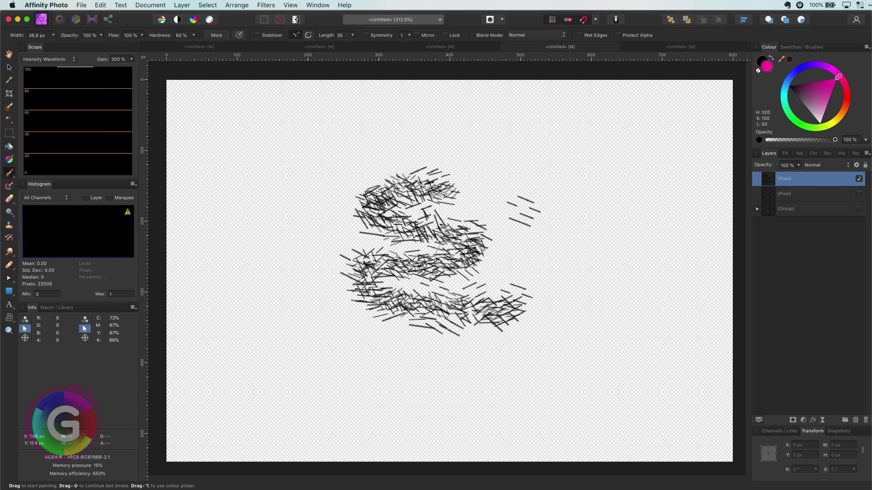
{"action": "mouse_move", "coordinate": [451, 255]}
{"action": "left_mouse_down"}
{"action": "mouse_move", "coordinate": [550, 272]}
{"action": "mouse_move", "coordinate": [428, 352]}
{"action": "mouse_move", "coordinate": [465, 368]}
{"action": "mouse_move", "coordinate": [574, 294]}
{"action": "left_mouse_up"}
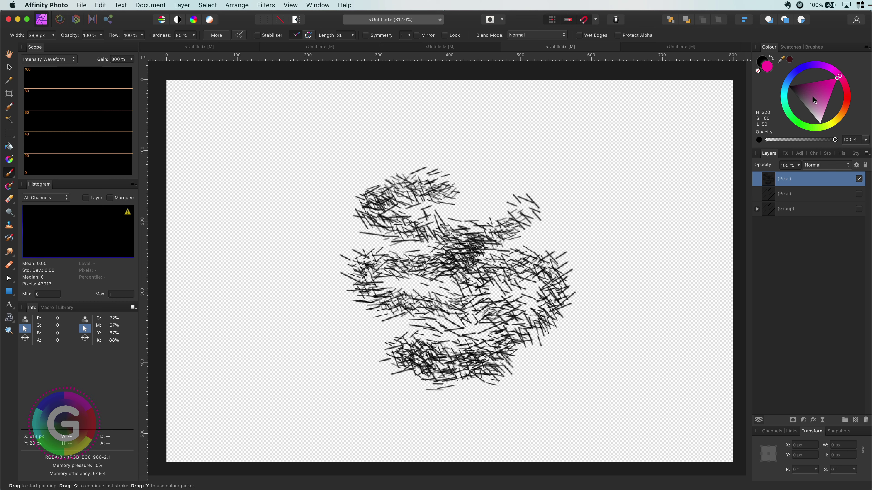
{"action": "key", "text": "super+z"}
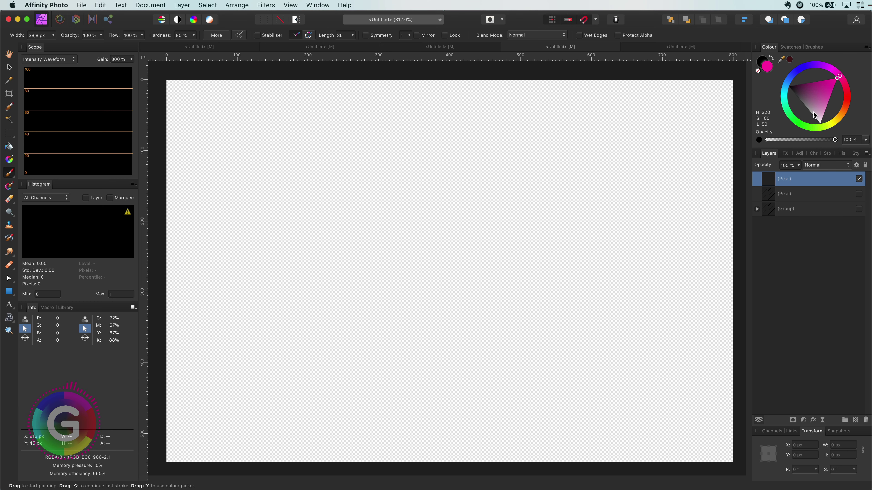
Add a new fill layer above the pixel layers and colour it red.
{"action": "left_click", "coordinate": [814, 48]}
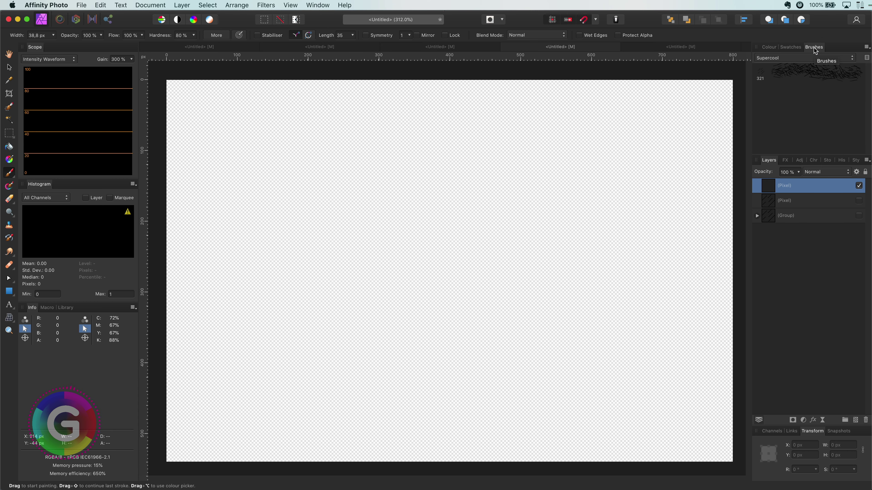
{"action": "left_click", "coordinate": [833, 74]}
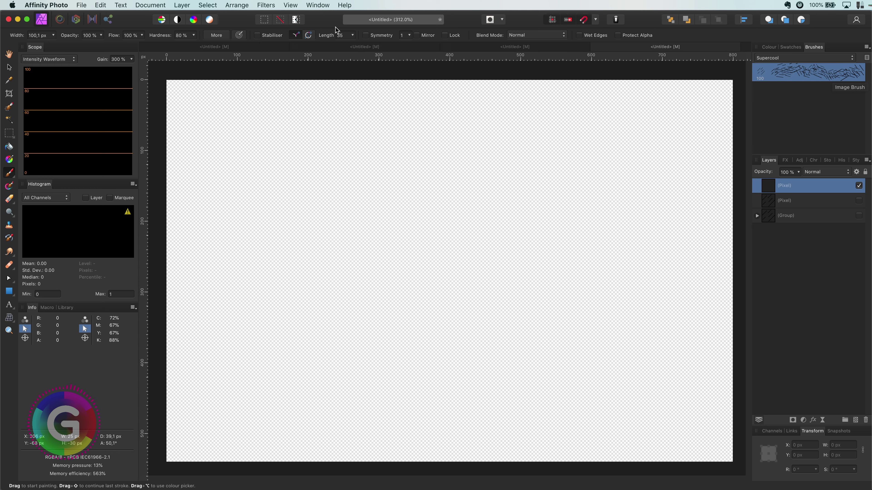
{"action": "left_click", "coordinate": [181, 5]}
{"action": "left_click", "coordinate": [189, 74]}
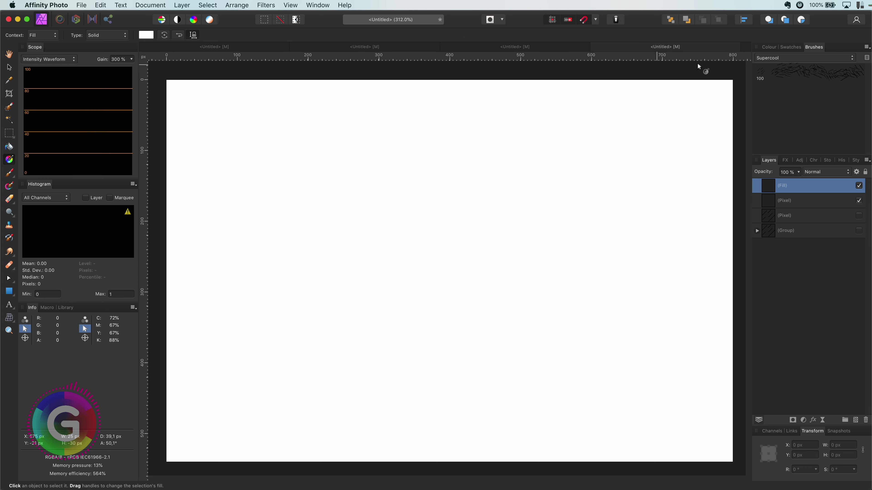
{"action": "left_click", "coordinate": [763, 48]}
{"action": "left_click", "coordinate": [845, 96]}
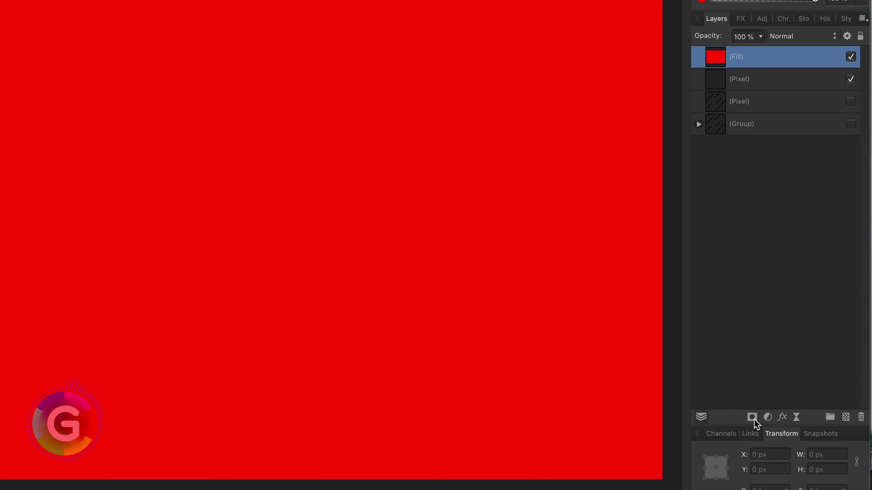
Add a mask to the red fill layer and paint black strokes on it with the 100.1 px Supercool line brush.
{"action": "left_click", "coordinate": [792, 420]}
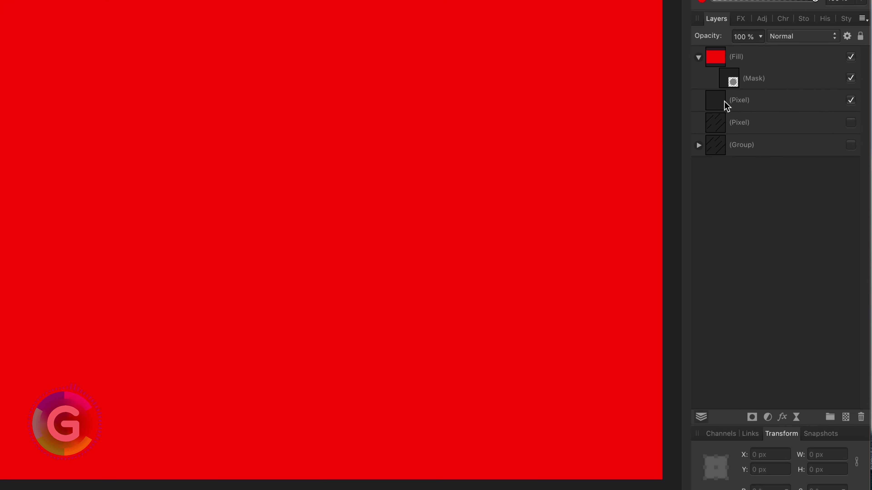
{"action": "left_click", "coordinate": [733, 84]}
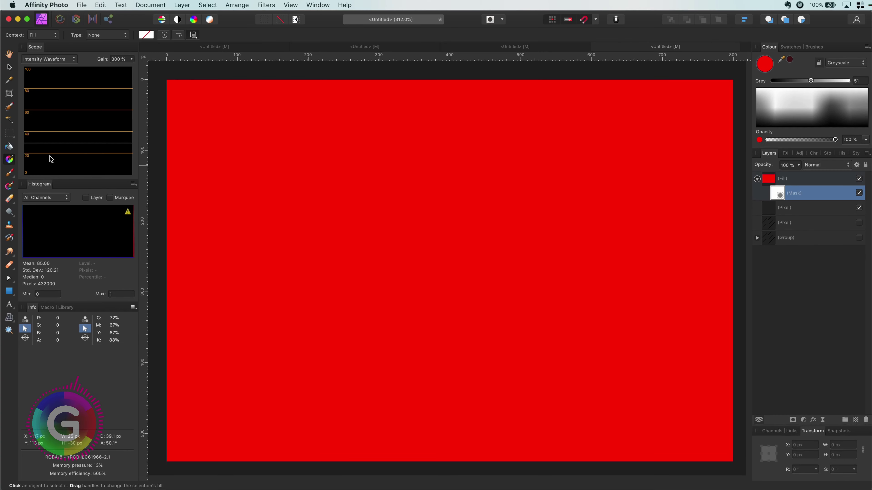
{"action": "left_click", "coordinate": [9, 172]}
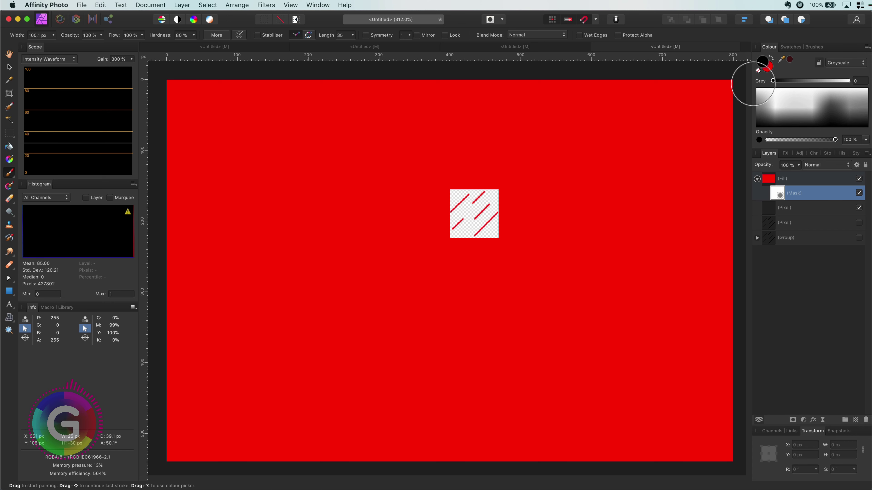
{"action": "left_click", "coordinate": [823, 48]}
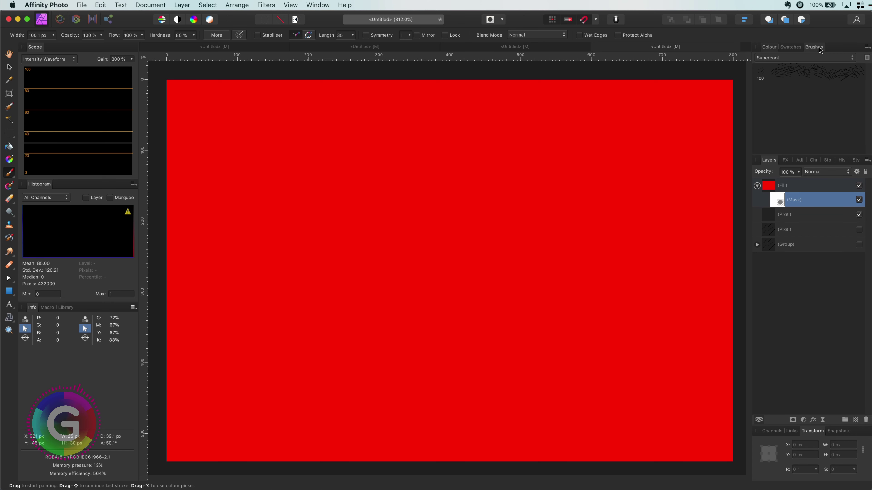
{"action": "left_click", "coordinate": [803, 73]}
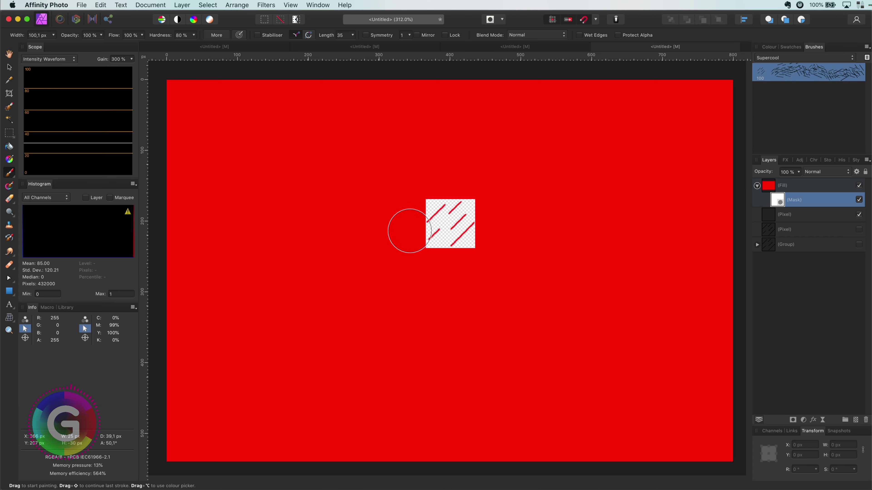
{"action": "mouse_move", "coordinate": [433, 282]}
{"action": "left_mouse_down"}
{"action": "mouse_move", "coordinate": [526, 274]}
{"action": "mouse_move", "coordinate": [550, 256]}
{"action": "mouse_move", "coordinate": [560, 226]}
{"action": "mouse_move", "coordinate": [546, 181]}
{"action": "mouse_move", "coordinate": [508, 166]}
{"action": "mouse_move", "coordinate": [443, 163]}
{"action": "mouse_move", "coordinate": [385, 196]}
{"action": "mouse_move", "coordinate": [362, 223]}
{"action": "mouse_move", "coordinate": [379, 289]}
{"action": "mouse_move", "coordinate": [474, 303]}
{"action": "mouse_move", "coordinate": [490, 294]}
{"action": "mouse_move", "coordinate": [482, 271]}
{"action": "mouse_move", "coordinate": [426, 236]}
{"action": "mouse_move", "coordinate": [461, 226]}
{"action": "mouse_move", "coordinate": [551, 231]}
{"action": "mouse_move", "coordinate": [571, 261]}
{"action": "left_mouse_up"}
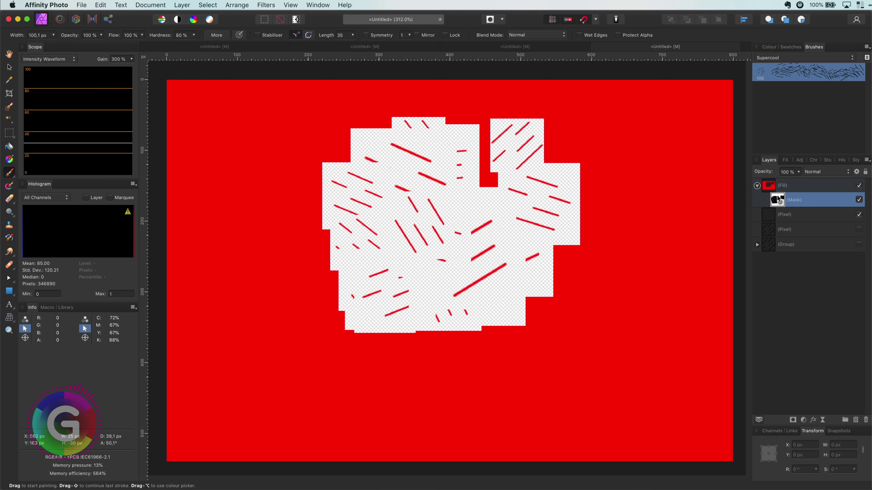
Delete the fill's mask and the empty pixel layer, leaving only the raster lines layer shown.
{"action": "key", "text": "Delete"}
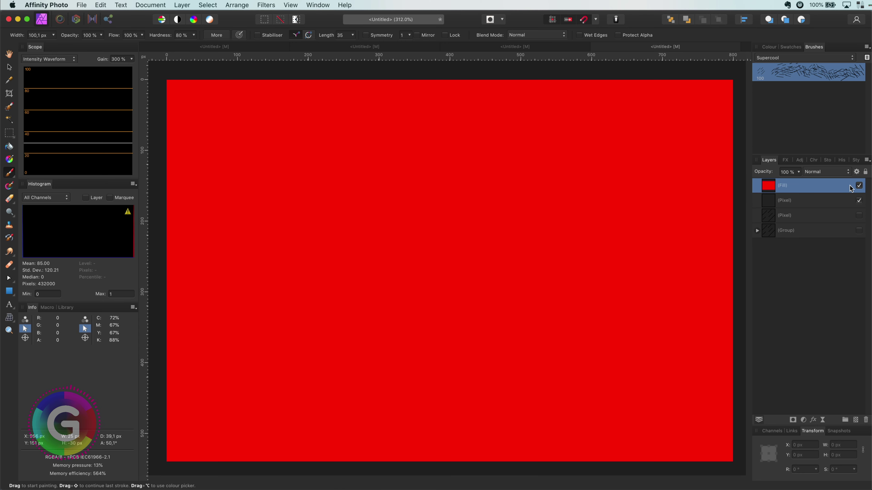
{"action": "left_click", "coordinate": [858, 185]}
{"action": "left_click", "coordinate": [838, 203]}
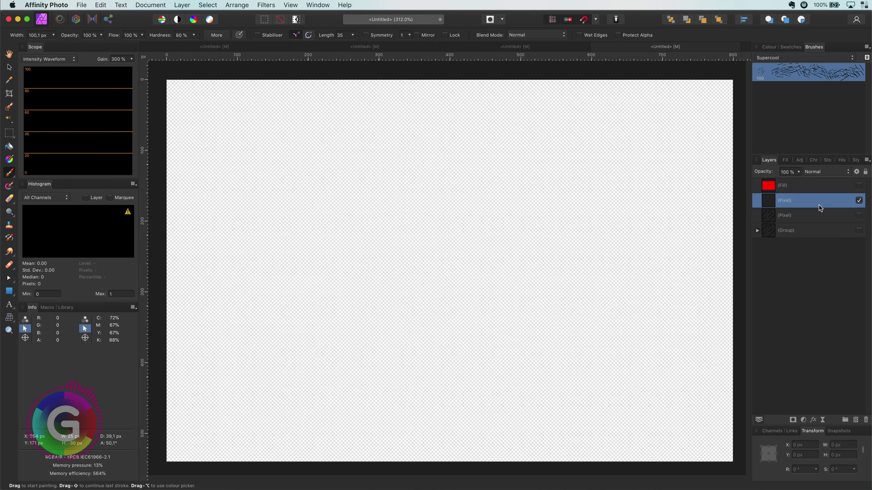
{"action": "key", "text": "Delete"}
{"action": "left_click", "coordinate": [858, 201]}
Undo the stray brush strokes on the raster lines layer.
{"action": "key", "text": "super+z"}
{"action": "key", "text": "super+z"}
{"action": "key", "text": "super+z"}
{"action": "key", "text": "super+z"}
{"action": "key", "text": "super+z"}
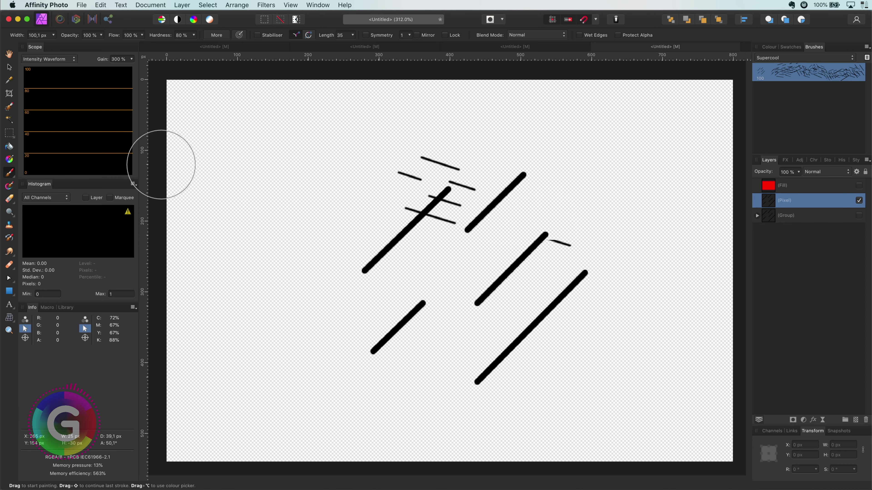
Load the raster lines' outline as a selection and use it to mask the hidden red fill layer.
{"action": "left_click", "coordinate": [10, 67]}
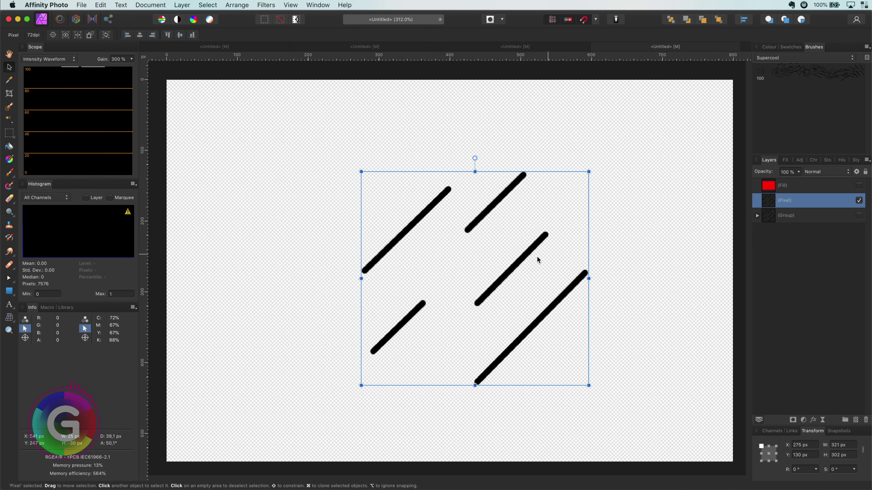
{"action": "left_click", "coordinate": [768, 204], "text": "super"}
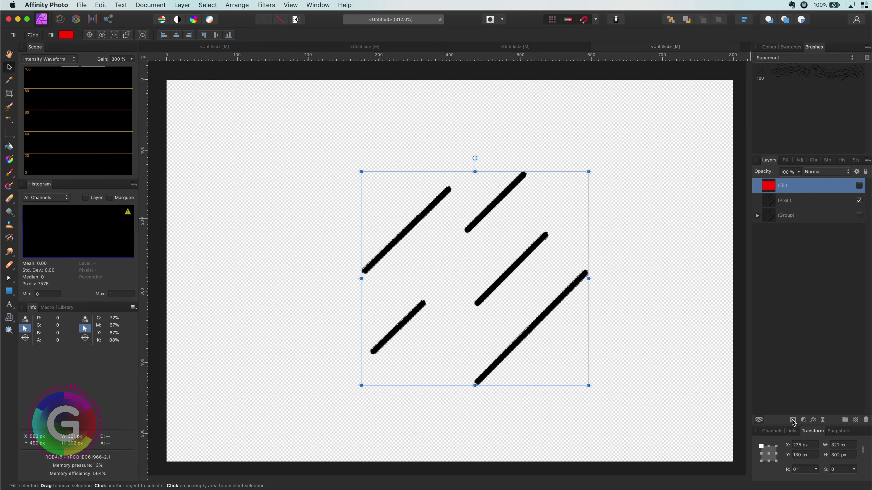
{"action": "left_click", "coordinate": [793, 421]}
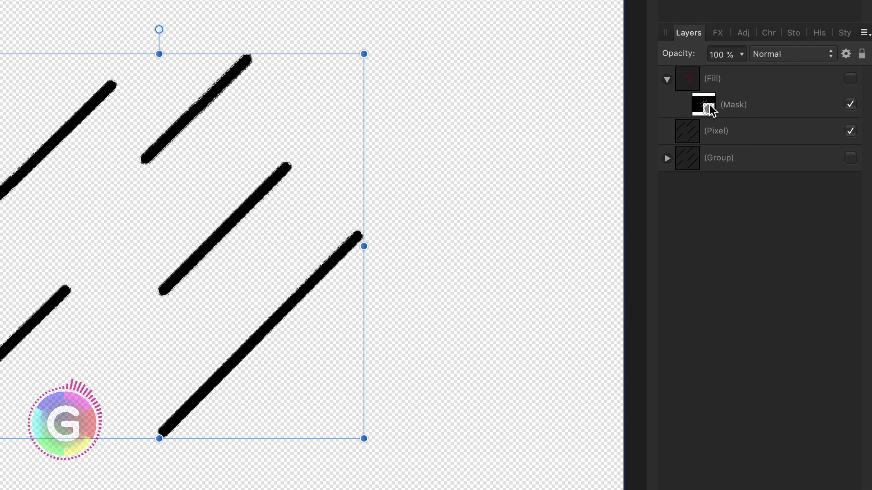
Show the masked red fill layer, hide the raster lines layer and clear the selection.
{"action": "left_click", "coordinate": [850, 79]}
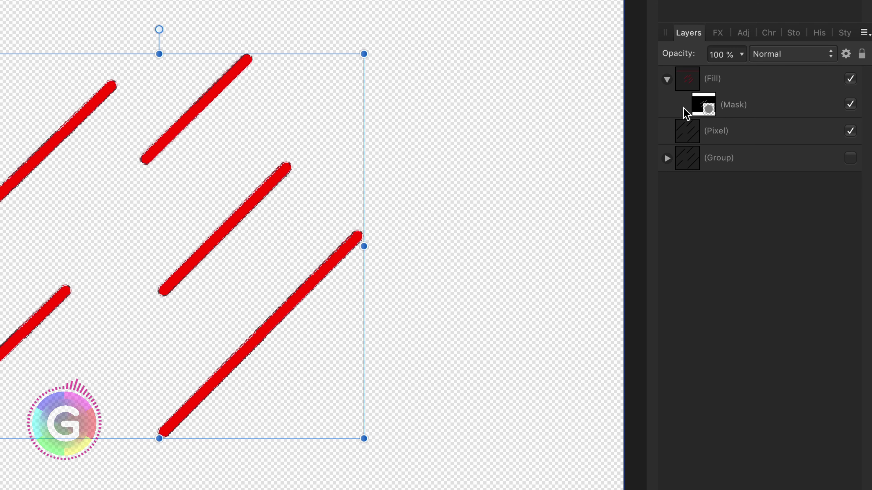
{"action": "left_click", "coordinate": [851, 131]}
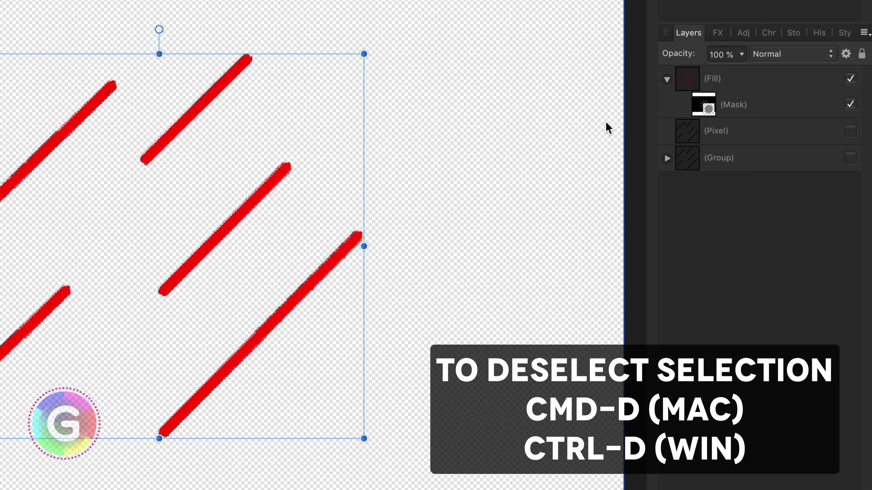
{"action": "key", "text": "super+d"}
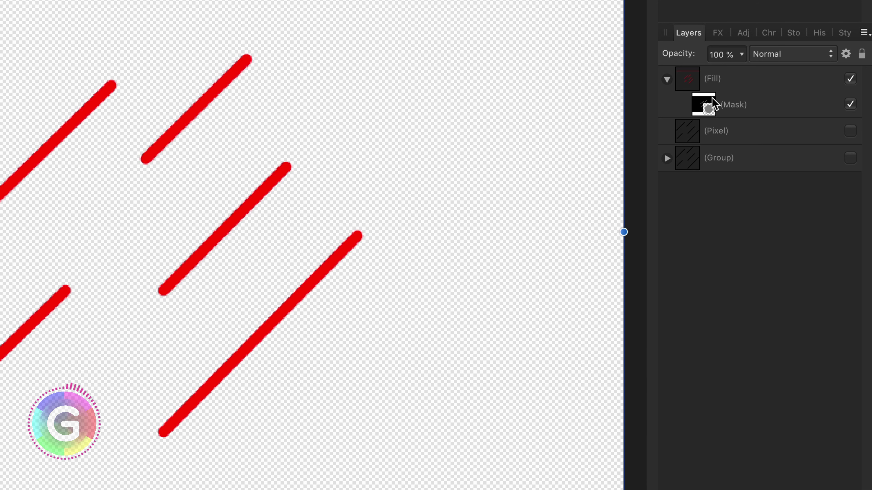
Create a new Supercool brush from the selection of the red fill's line mask, then deselect.
{"action": "left_click", "coordinate": [710, 104]}
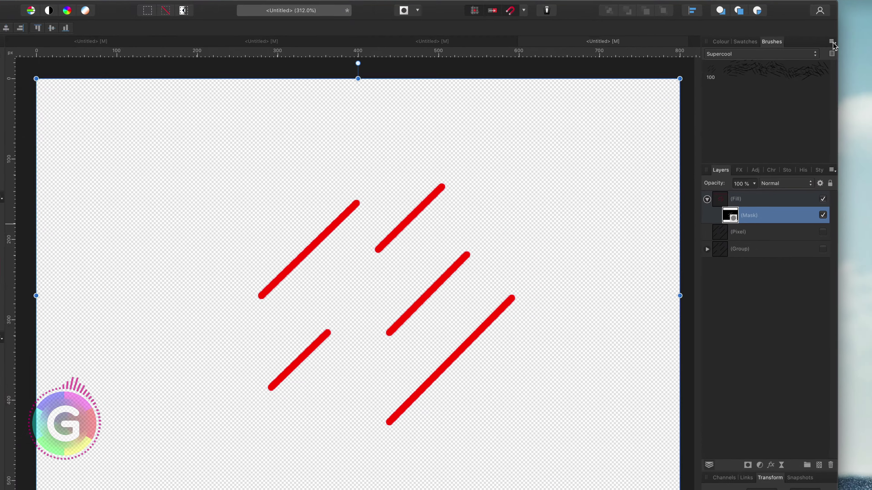
{"action": "left_click", "coordinate": [867, 47]}
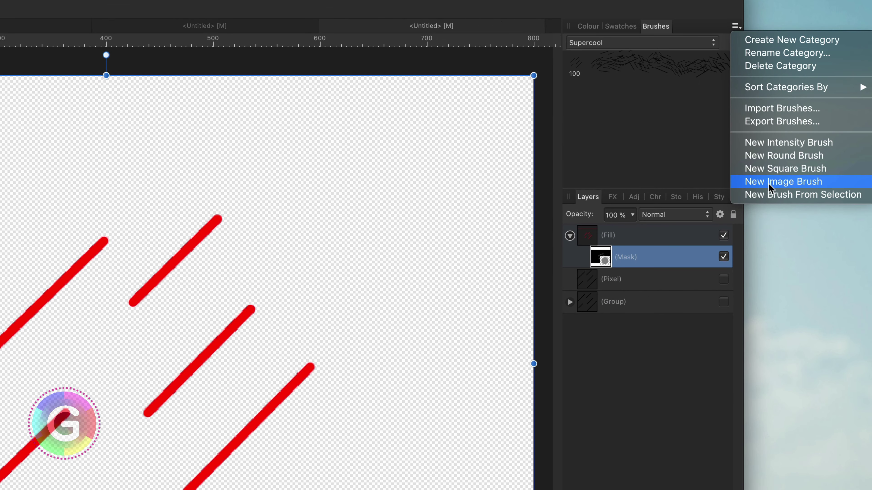
{"action": "left_click", "coordinate": [774, 192]}
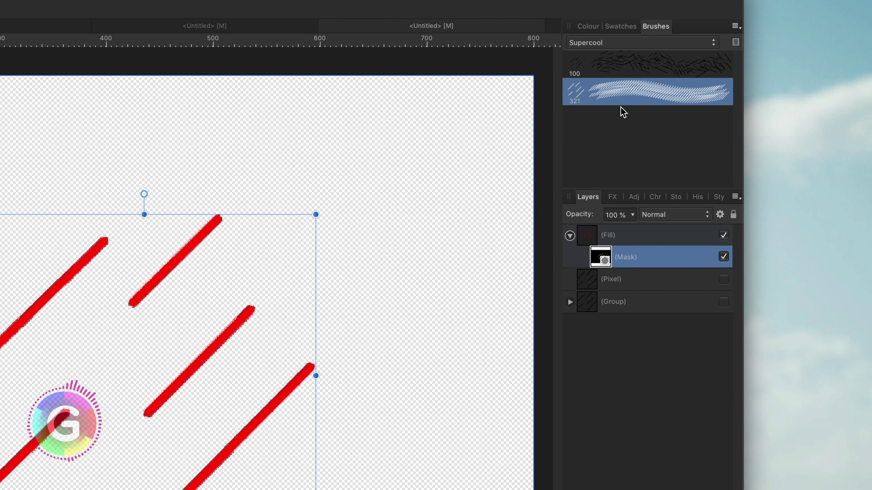
{"action": "left_click", "coordinate": [410, 238]}
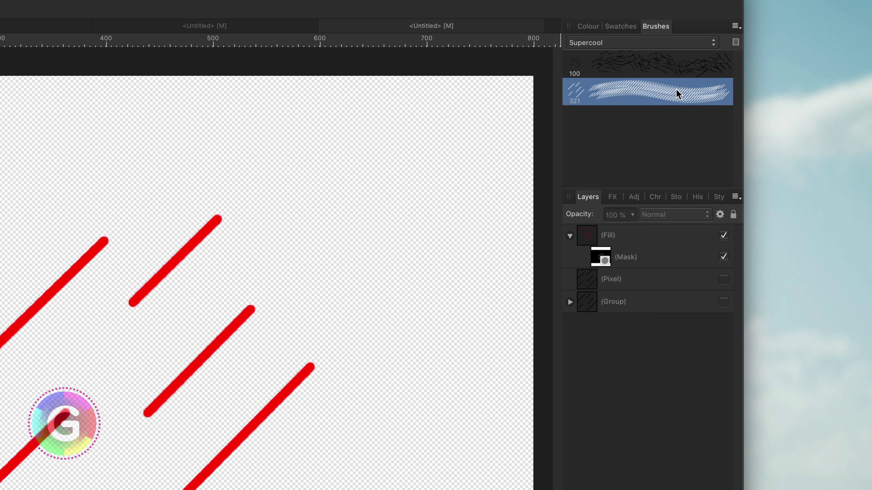
Edit the new line brush to a size of 61,6 px and a spacing of 33 %.
{"action": "right_click", "coordinate": [621, 90]}
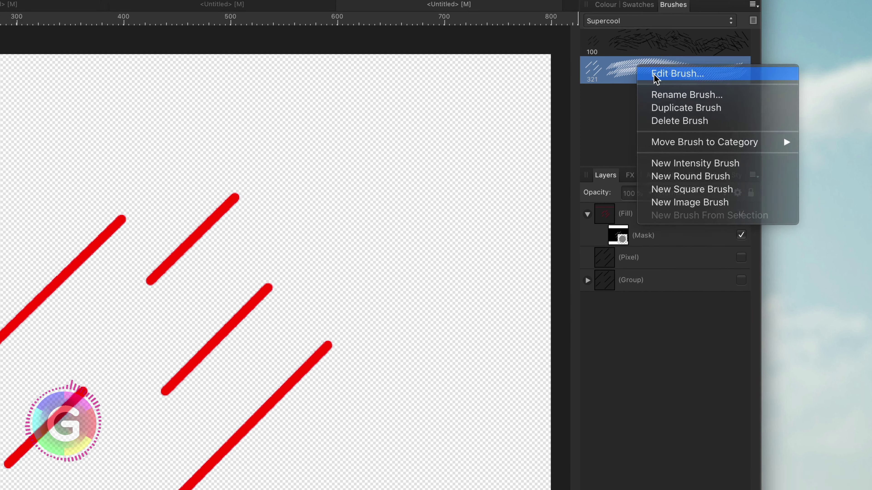
{"action": "left_click", "coordinate": [639, 97]}
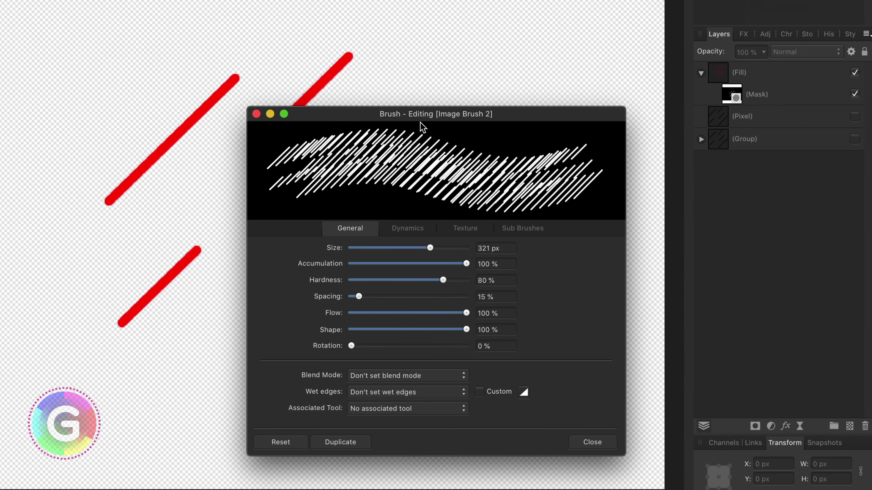
{"action": "left_click_drag", "start_coordinate": [432, 250], "coordinate": [401, 253]}
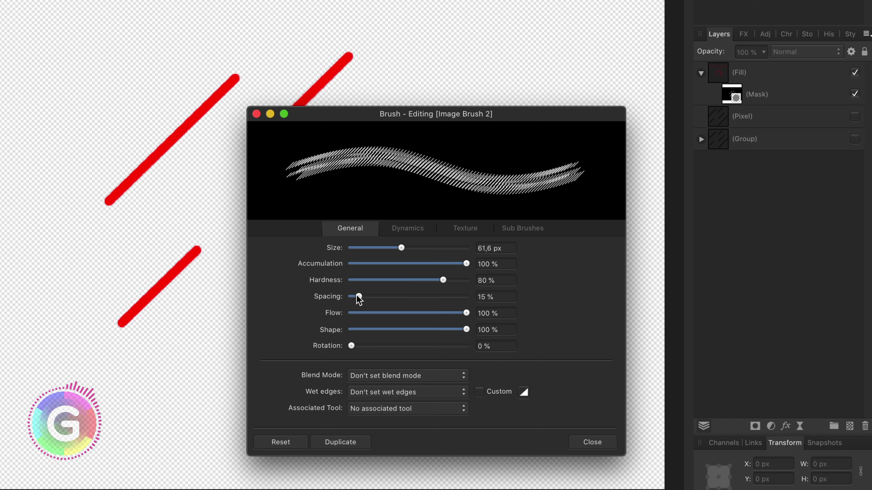
{"action": "left_click_drag", "start_coordinate": [359, 296], "coordinate": [370, 299]}
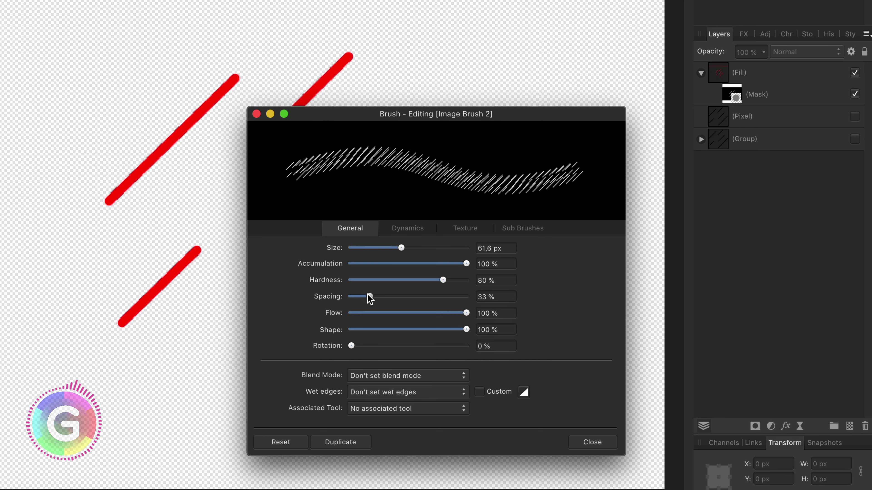
Give the new brush 11 % random Size Jitter plus rotation jitter and X and Y scatter, and finish editing it.
{"action": "left_click", "coordinate": [398, 229]}
{"action": "left_click", "coordinate": [546, 248]}
{"action": "left_click", "coordinate": [546, 237]}
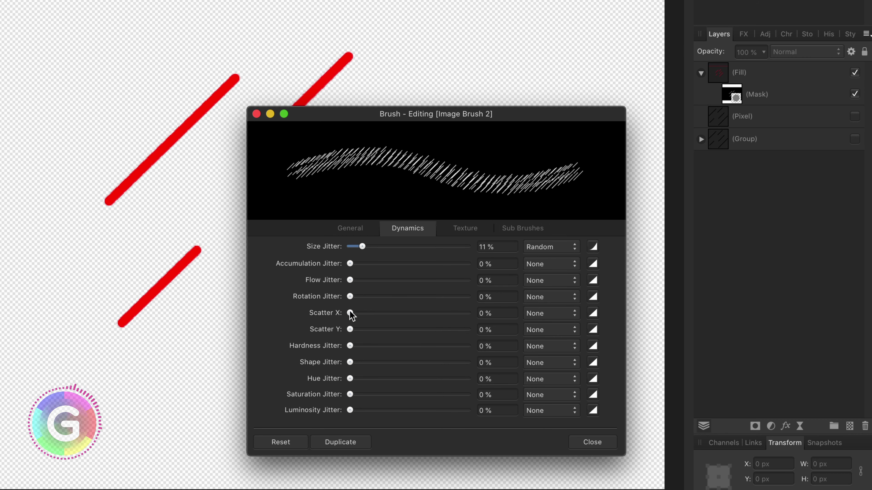
{"action": "mouse_move", "coordinate": [350, 313]}
{"action": "left_mouse_down"}
{"action": "mouse_move", "coordinate": [375, 313]}
{"action": "mouse_move", "coordinate": [390, 292]}
{"action": "mouse_move", "coordinate": [422, 296]}
{"action": "left_mouse_up"}
{"action": "left_click_drag", "start_coordinate": [350, 329], "coordinate": [378, 329]}
{"action": "left_click_drag", "start_coordinate": [375, 313], "coordinate": [365, 313]}
{"action": "left_click", "coordinate": [594, 443]}
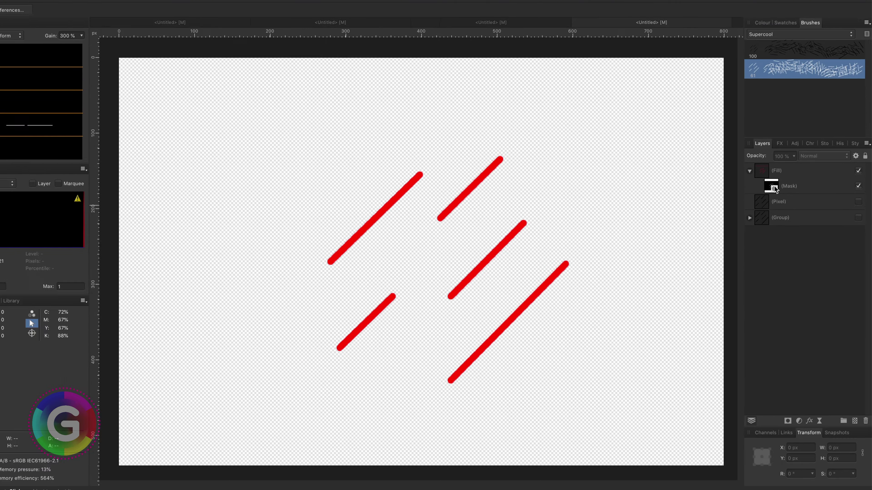
Replace the red fill layer's line mask with a new blank mask and make that mask active.
{"action": "left_click", "coordinate": [774, 186]}
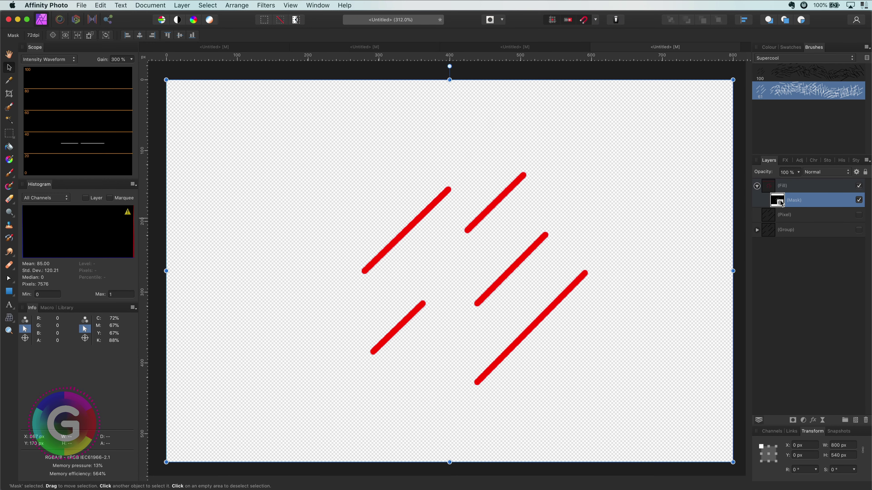
{"action": "key", "text": "Delete"}
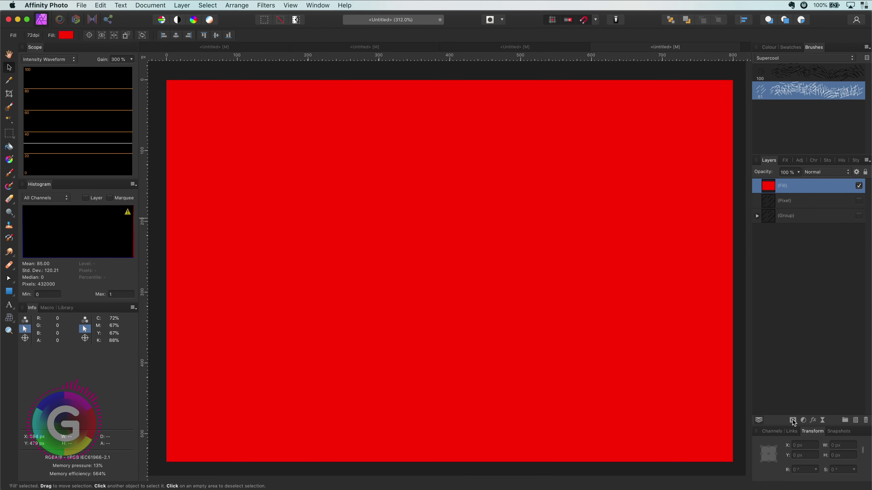
{"action": "left_click", "coordinate": [793, 421]}
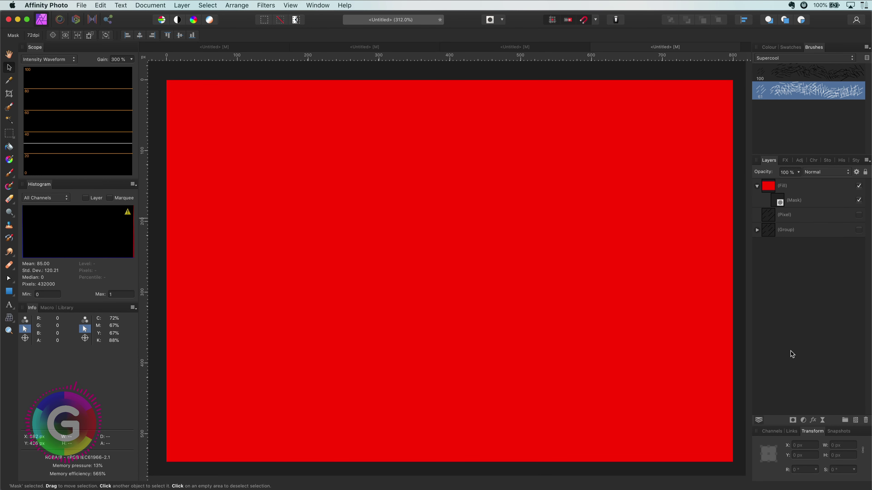
{"action": "left_click", "coordinate": [778, 203]}
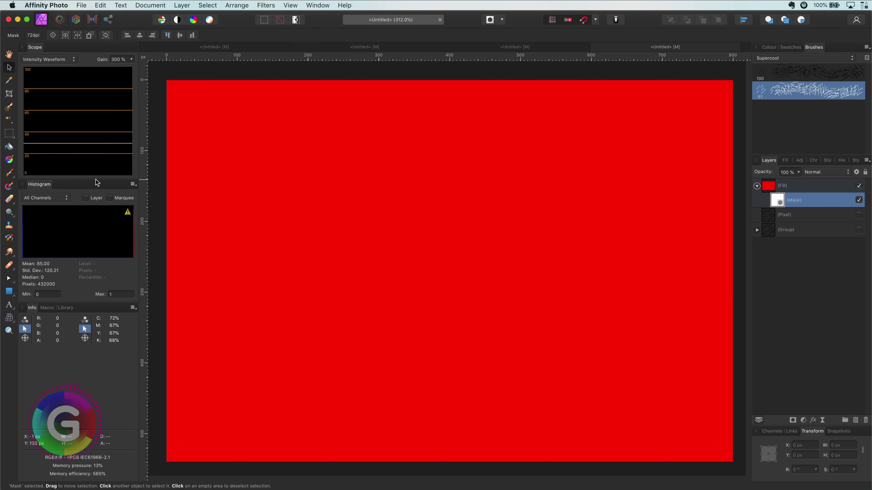
Paint scattered line strokes across the middle of the red fill's mask with the 61,6 px brush.
{"action": "left_click", "coordinate": [8, 173]}
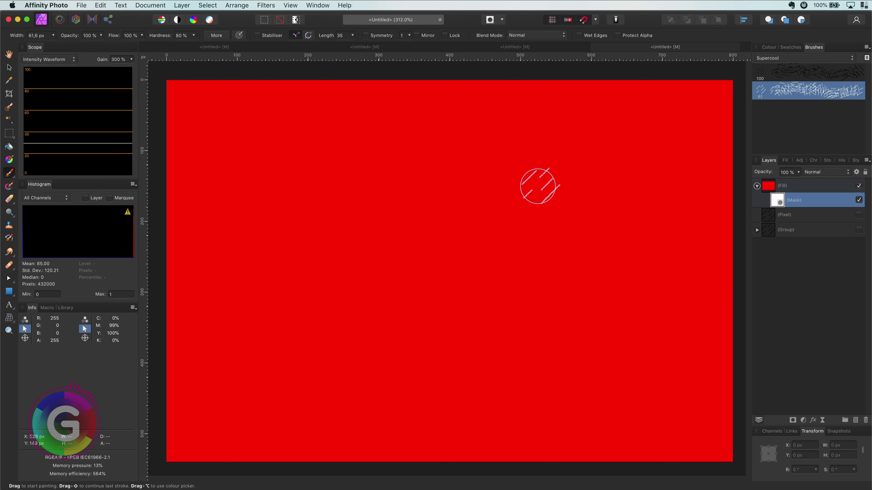
{"action": "mouse_move", "coordinate": [399, 189]}
{"action": "left_mouse_down"}
{"action": "mouse_move", "coordinate": [447, 243]}
{"action": "mouse_move", "coordinate": [369, 271]}
{"action": "left_mouse_up"}
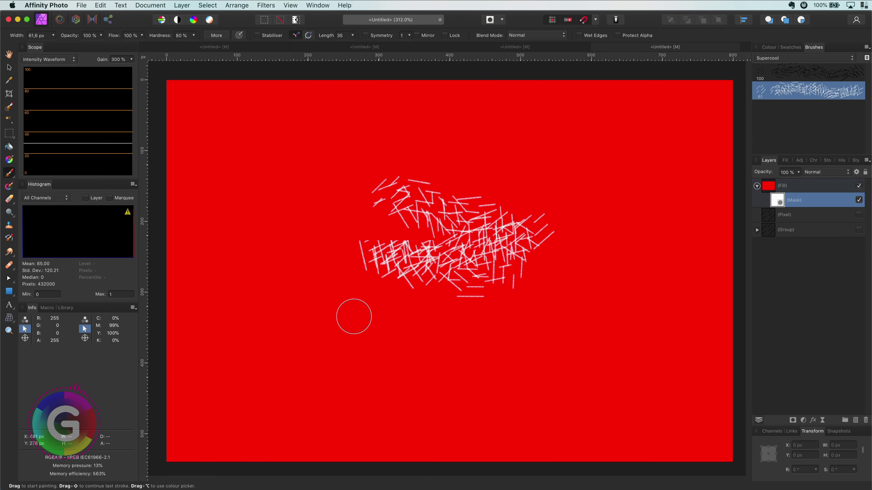
{"action": "left_click_drag", "start_coordinate": [353, 316], "coordinate": [466, 311]}
{"action": "mouse_move", "coordinate": [519, 210]}
{"action": "left_mouse_down"}
{"action": "mouse_move", "coordinate": [525, 187]}
{"action": "mouse_move", "coordinate": [442, 158]}
{"action": "mouse_move", "coordinate": [343, 221]}
{"action": "mouse_move", "coordinate": [327, 281]}
{"action": "mouse_move", "coordinate": [354, 341]}
{"action": "mouse_move", "coordinate": [427, 369]}
{"action": "mouse_move", "coordinate": [552, 364]}
{"action": "mouse_move", "coordinate": [629, 268]}
{"action": "mouse_move", "coordinate": [593, 201]}
{"action": "mouse_move", "coordinate": [528, 143]}
{"action": "mouse_move", "coordinate": [597, 152]}
{"action": "left_mouse_up"}
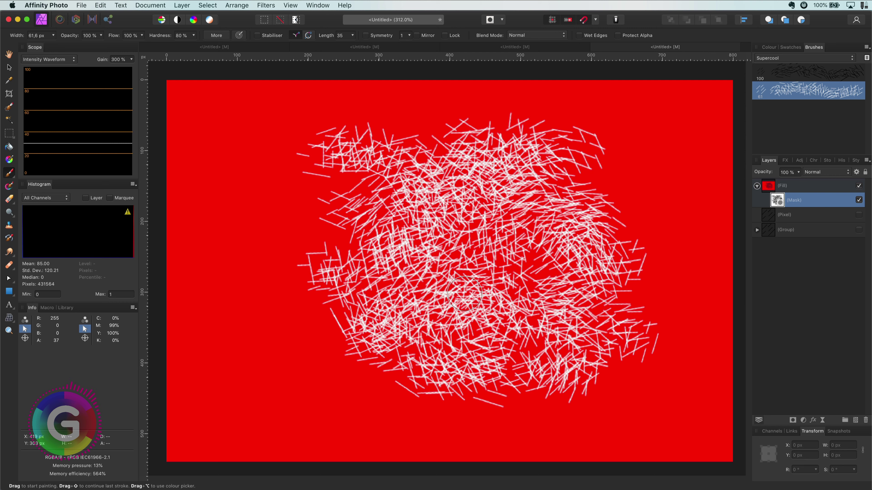
{"action": "left_click", "coordinate": [765, 188]}
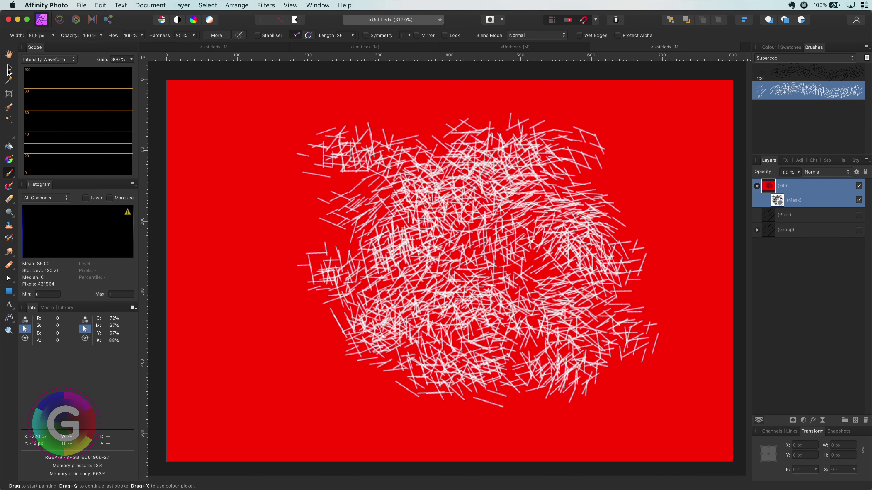
{"action": "left_click", "coordinate": [8, 69]}
In the portrait dispersion document, turn off the mask of the upper masked pixel layer and copy that layer.
{"action": "left_click", "coordinate": [230, 48]}
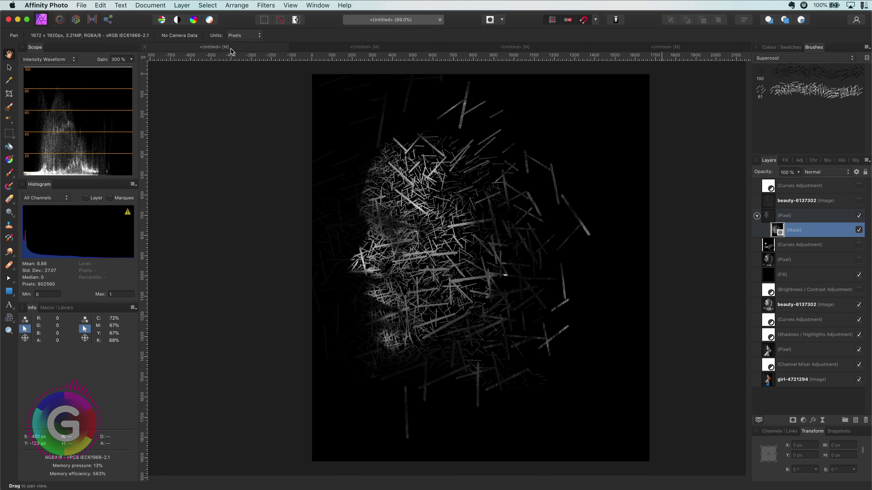
{"action": "left_click", "coordinate": [770, 216]}
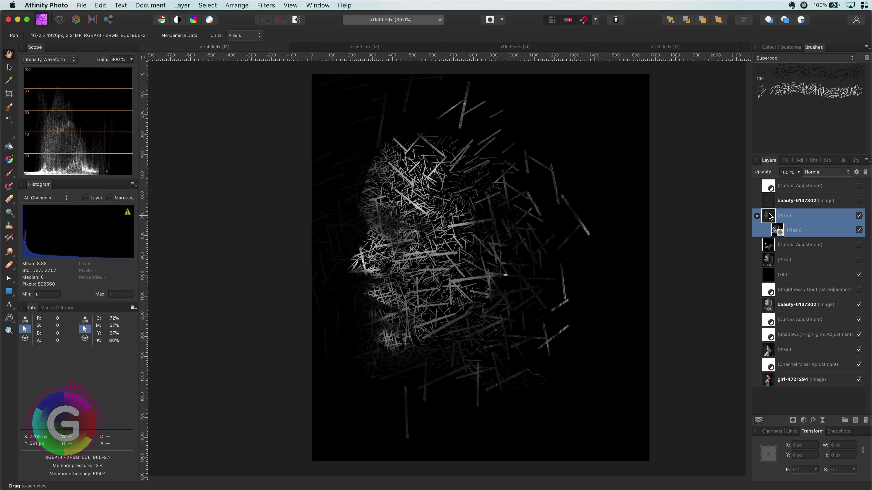
{"action": "left_click", "coordinate": [858, 230]}
{"action": "right_click", "coordinate": [765, 219]}
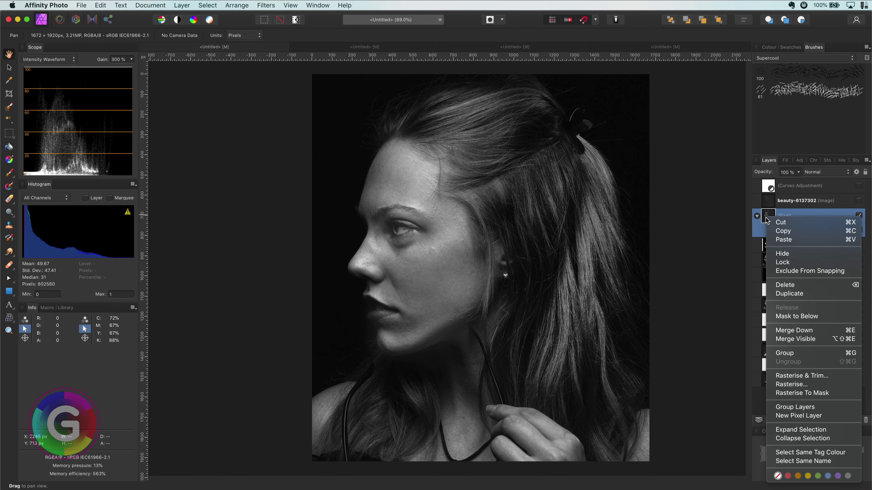
{"action": "left_click", "coordinate": [773, 232]}
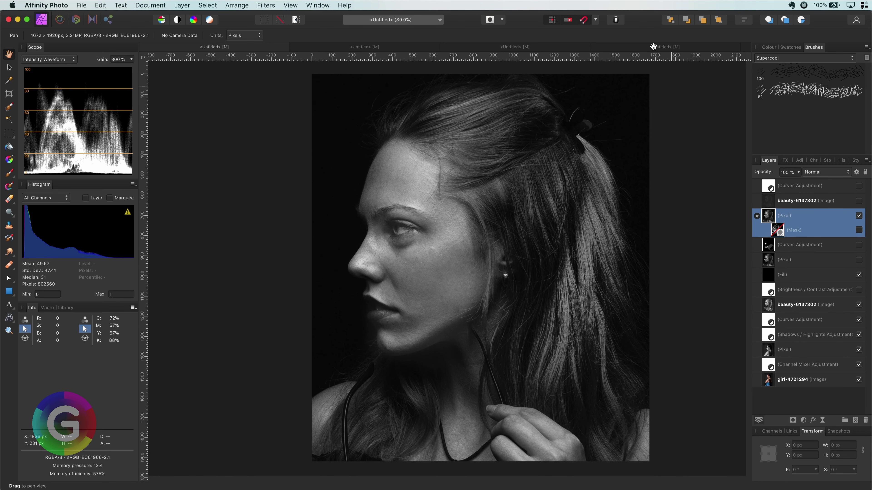
Create a new document from the copied portrait on the clipboard.
{"action": "left_click", "coordinate": [666, 50]}
{"action": "left_click", "coordinate": [81, 6]}
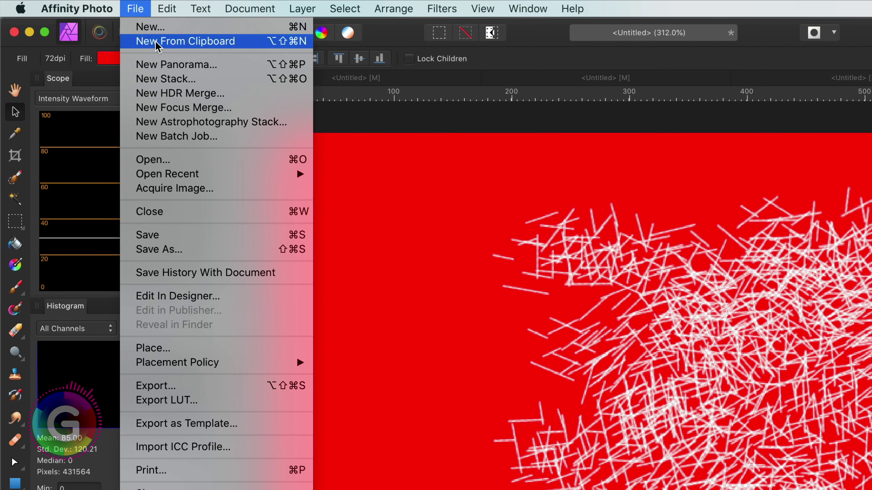
{"action": "left_click", "coordinate": [157, 42]}
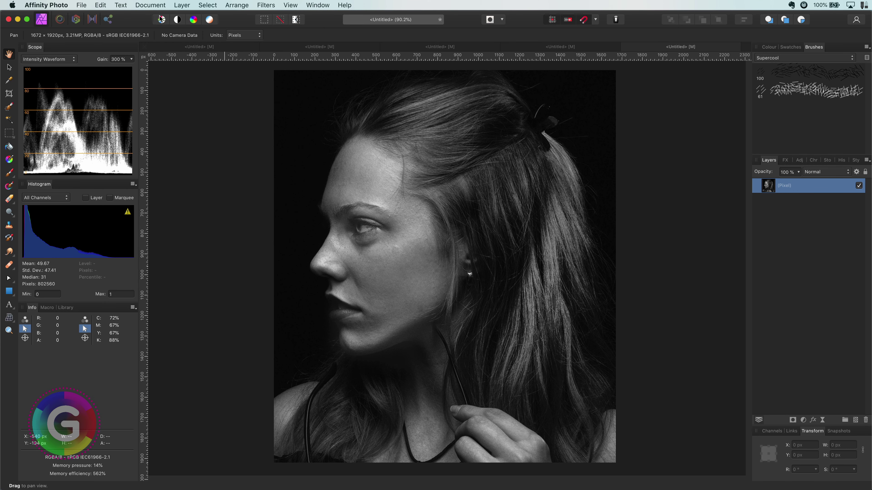
Add a black fill layer and place it beneath the portrait layer.
{"action": "left_click", "coordinate": [182, 5]}
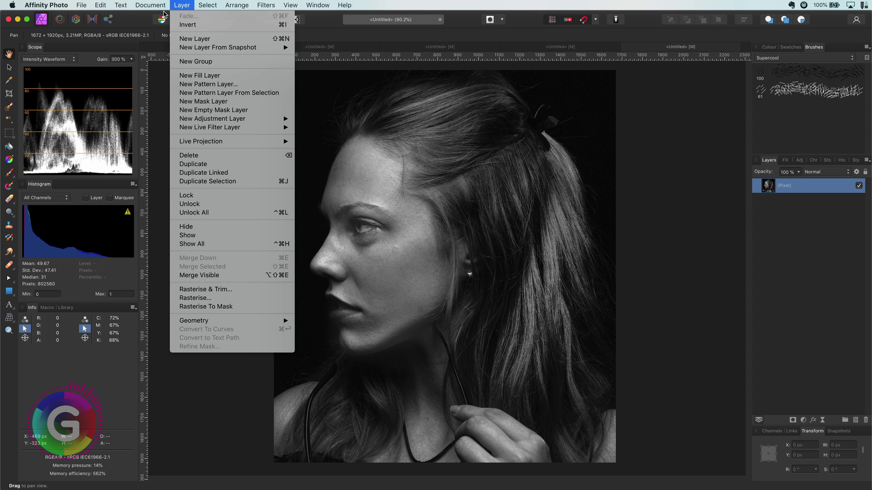
{"action": "left_click", "coordinate": [200, 76]}
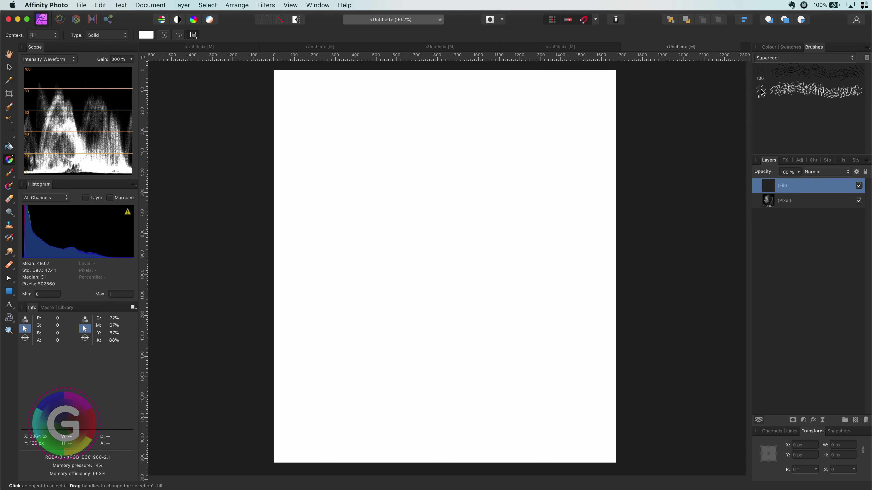
{"action": "left_click", "coordinate": [769, 47]}
{"action": "left_click", "coordinate": [804, 82]}
{"action": "left_click", "coordinate": [801, 72]}
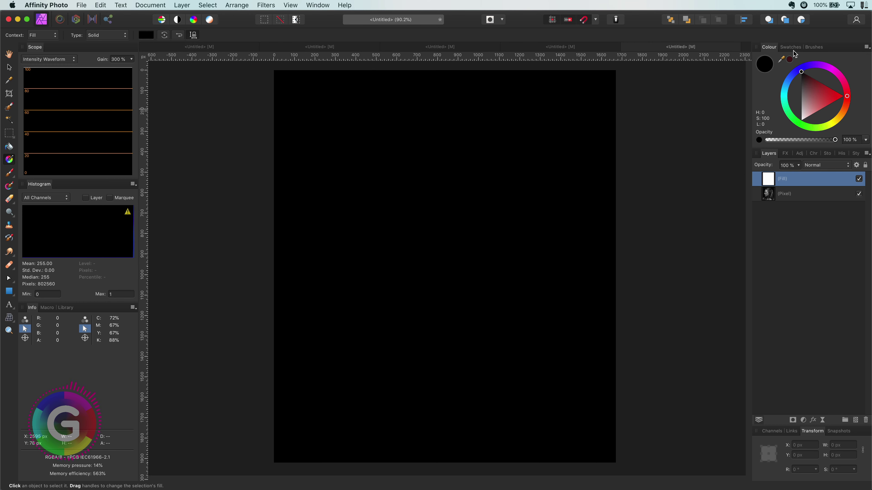
{"action": "left_click_drag", "start_coordinate": [768, 181], "coordinate": [768, 204]}
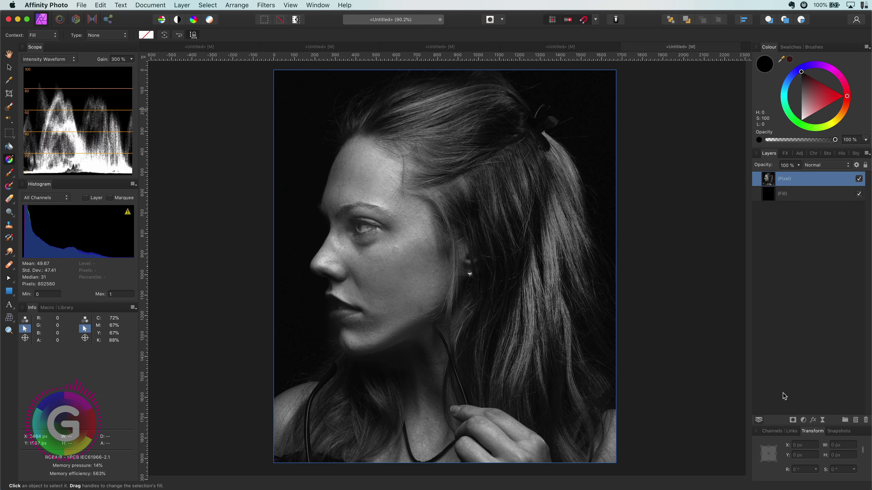
Add a black mask to the portrait layer and activate the Paint Brush Tool with that mask as the target.
{"action": "left_click", "coordinate": [792, 419], "text": "alt"}
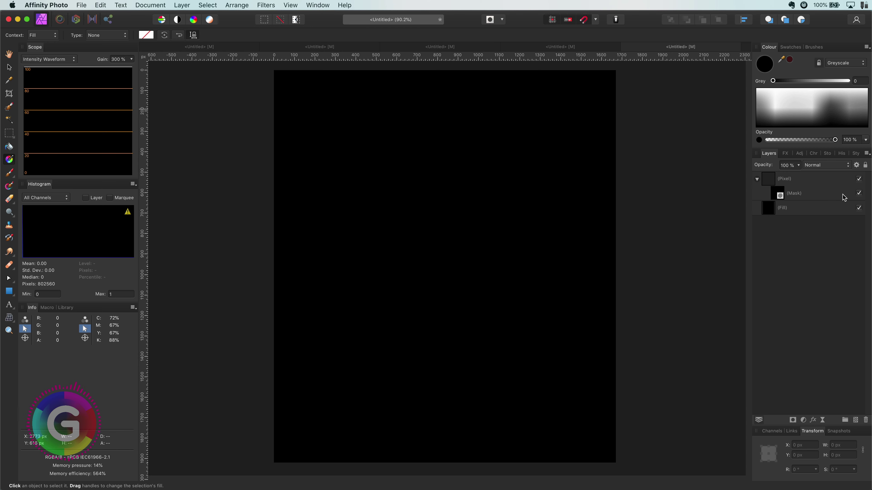
{"action": "left_click", "coordinate": [858, 193]}
{"action": "left_click", "coordinate": [859, 195]}
{"action": "left_click", "coordinate": [786, 194]}
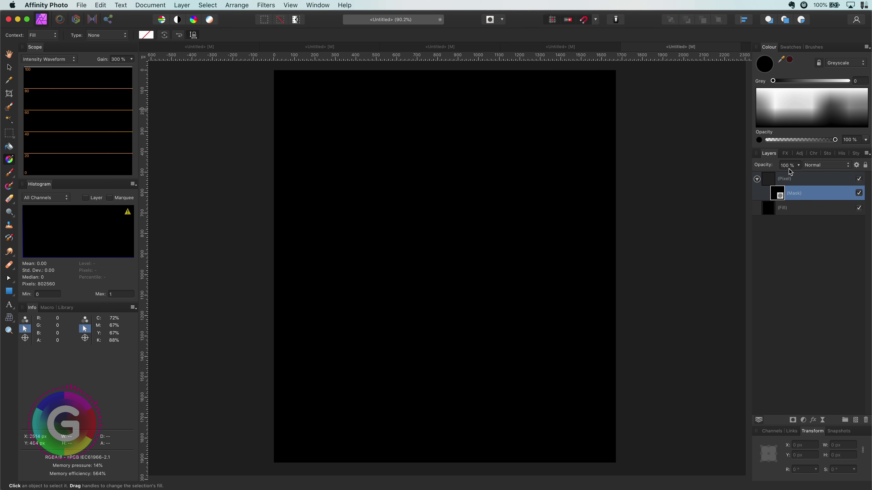
{"action": "left_click", "coordinate": [14, 176]}
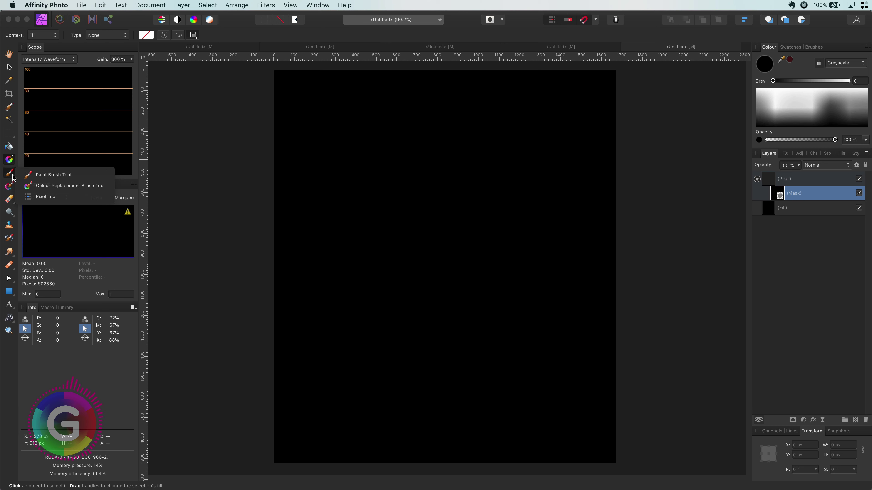
{"action": "left_click", "coordinate": [102, 178]}
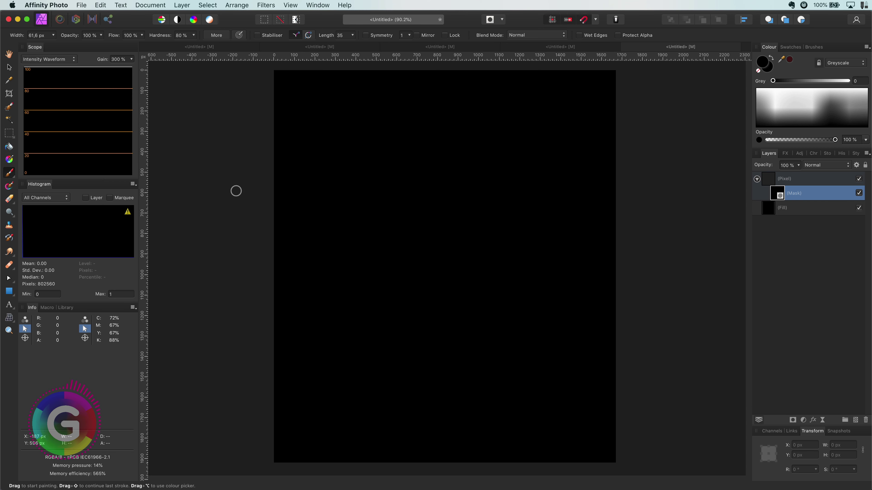
Reset the brush colours to black and white and make white the active colour.
{"action": "left_click", "coordinate": [818, 48]}
{"action": "left_click", "coordinate": [775, 48]}
{"action": "key", "text": "d"}
{"action": "left_click", "coordinate": [768, 68]}
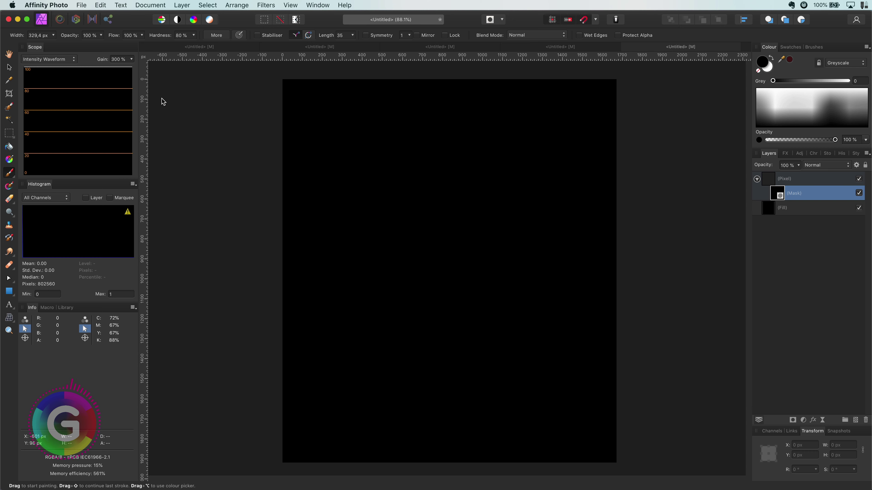
Duplicate the masked portrait layer and delete the mask from the upper copy.
{"action": "left_click", "coordinate": [8, 67]}
{"action": "left_click", "coordinate": [774, 182]}
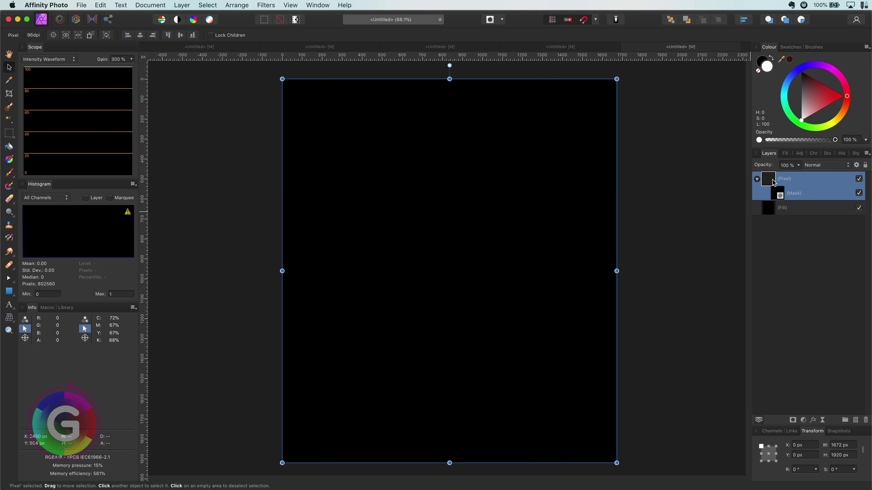
{"action": "right_click", "coordinate": [774, 182]}
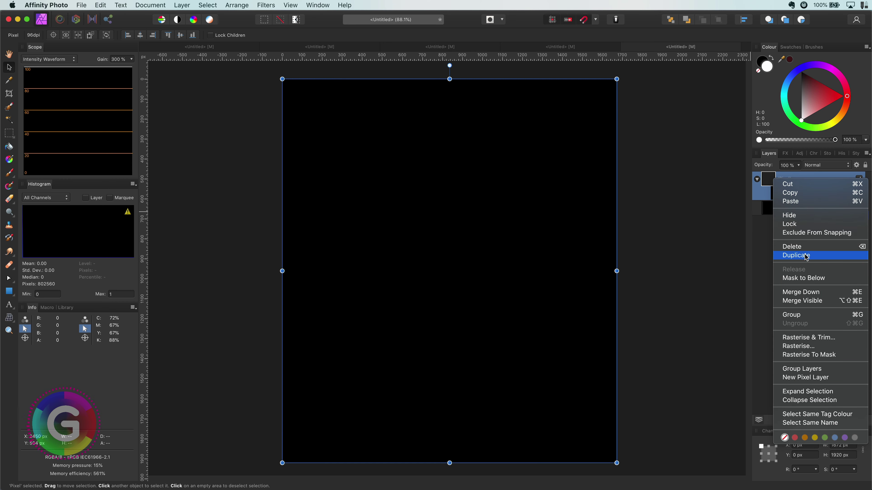
{"action": "left_click", "coordinate": [786, 256]}
{"action": "left_click", "coordinate": [778, 195]}
{"action": "key", "text": "Delete"}
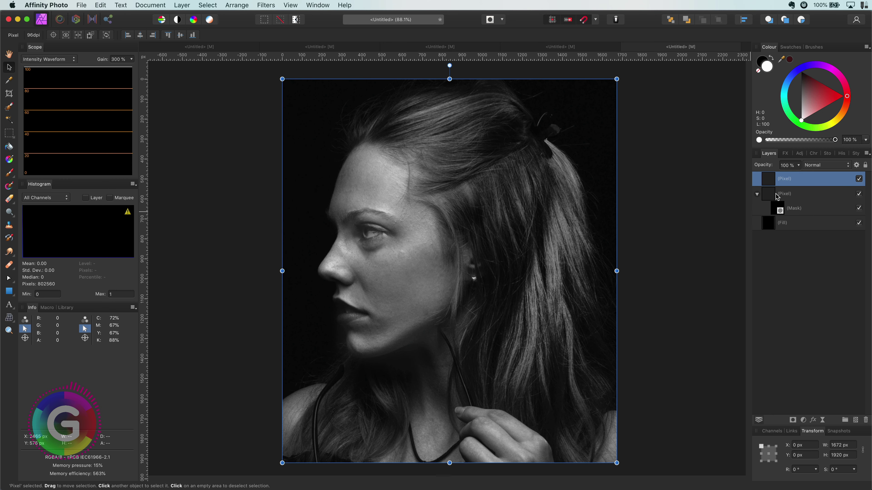
Lower the unmasked copy's opacity to 11 % and target the lower portrait layer's mask with the Paint Brush Tool.
{"action": "left_click_drag", "start_coordinate": [771, 168], "coordinate": [727, 166]}
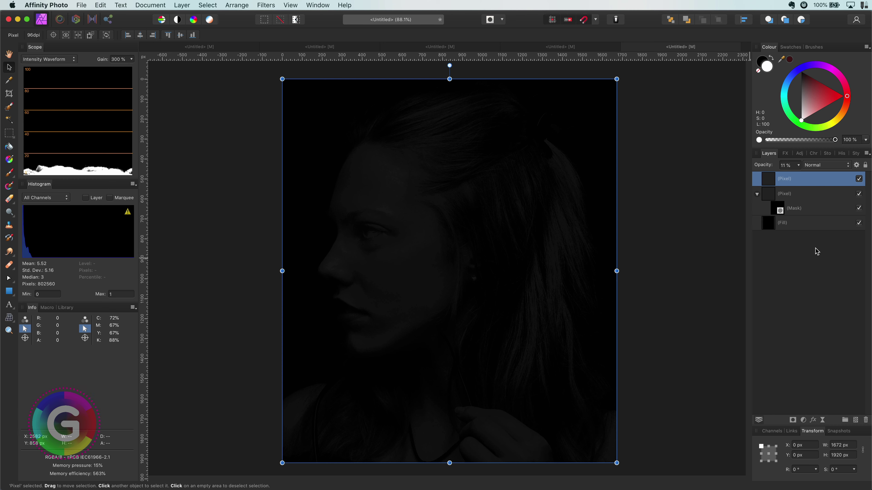
{"action": "left_click", "coordinate": [780, 210]}
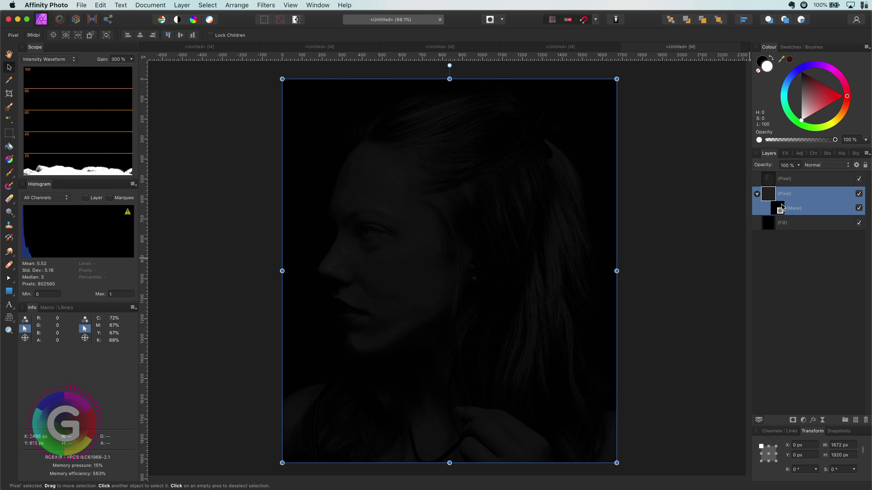
{"action": "key", "text": "b"}
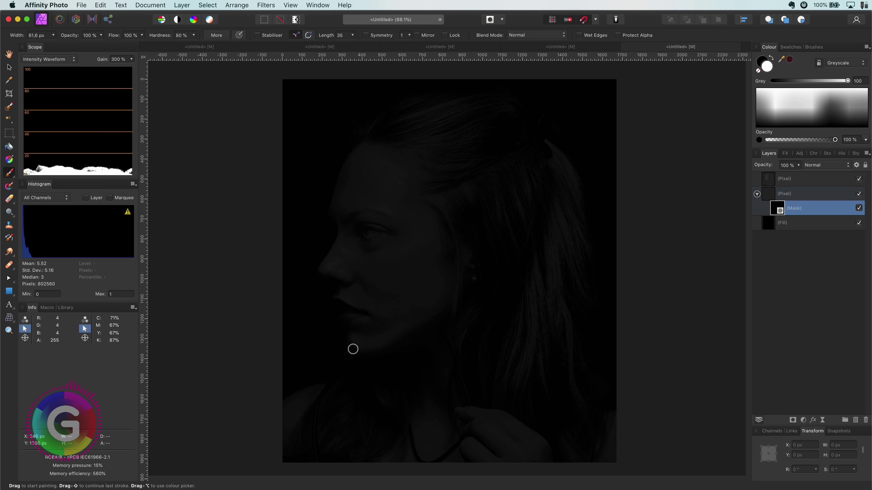
Paint the mask white along the face profile and jawline at 61.6 px, and across the front of the face at 163.7 px.
{"action": "left_click_drag", "start_coordinate": [328, 343], "coordinate": [348, 312]}
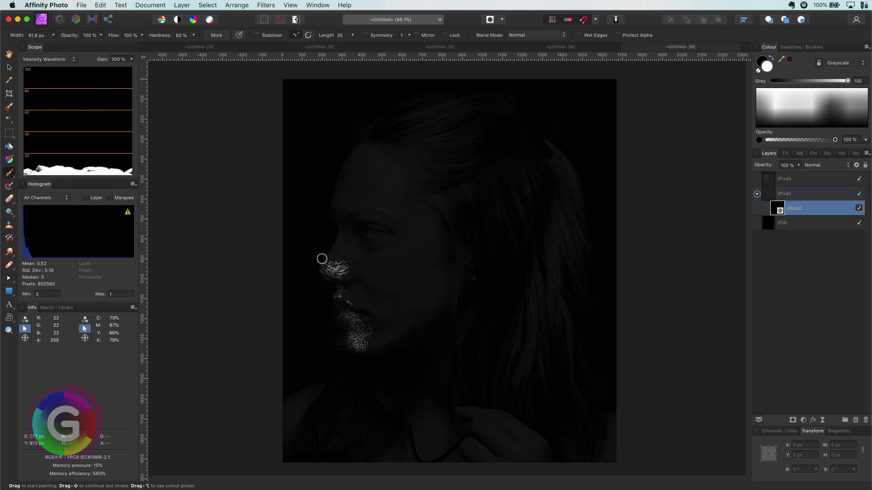
{"action": "left_click_drag", "start_coordinate": [335, 221], "coordinate": [357, 158]}
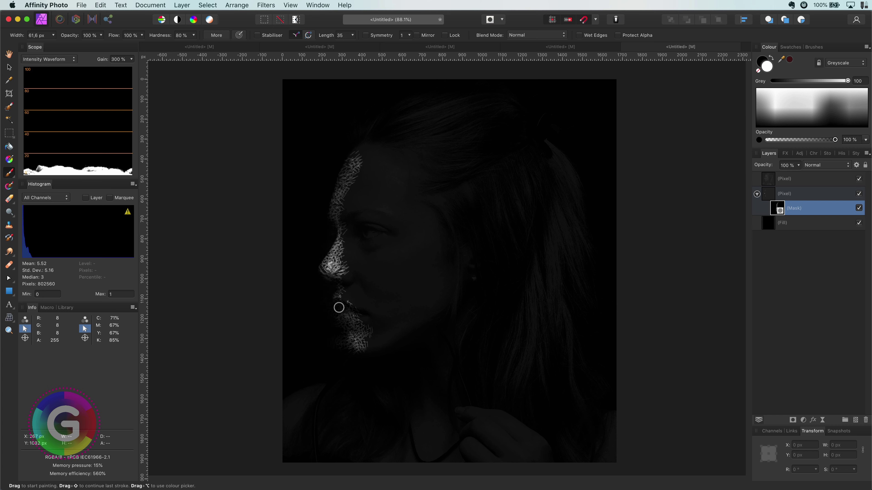
{"action": "left_click_drag", "start_coordinate": [362, 345], "coordinate": [454, 301]}
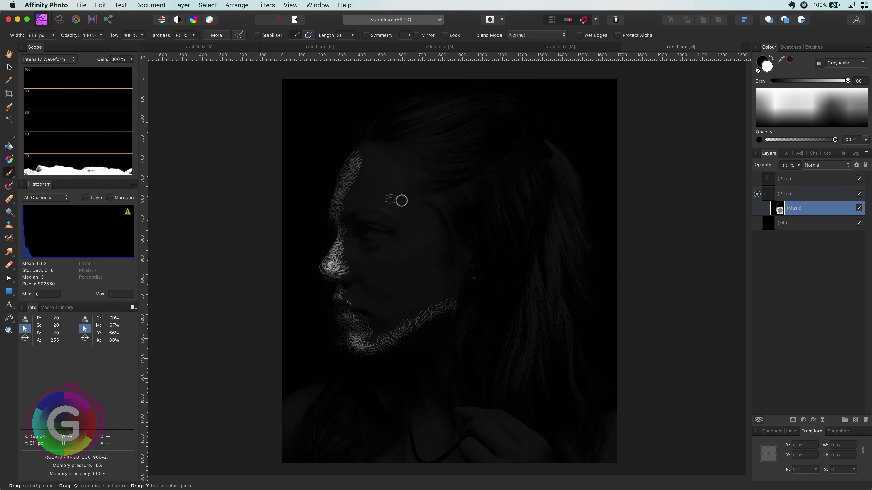
{"action": "left_click_drag", "start_coordinate": [451, 239], "coordinate": [387, 278]}
{"action": "key", "text": "bracketright"}
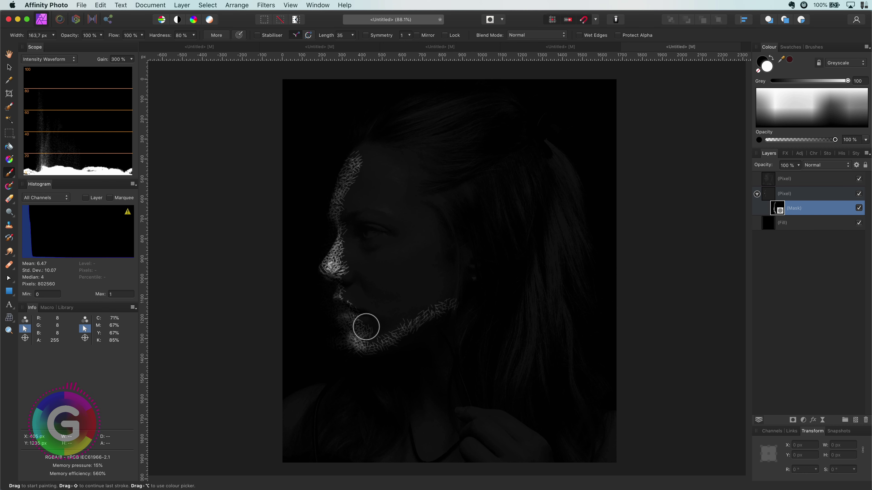
{"action": "mouse_move", "coordinate": [366, 325]}
{"action": "left_mouse_down"}
{"action": "mouse_move", "coordinate": [356, 230]}
{"action": "mouse_move", "coordinate": [380, 321]}
{"action": "mouse_move", "coordinate": [368, 192]}
{"action": "mouse_move", "coordinate": [353, 200]}
{"action": "mouse_move", "coordinate": [362, 185]}
{"action": "mouse_move", "coordinate": [401, 198]}
{"action": "left_mouse_up"}
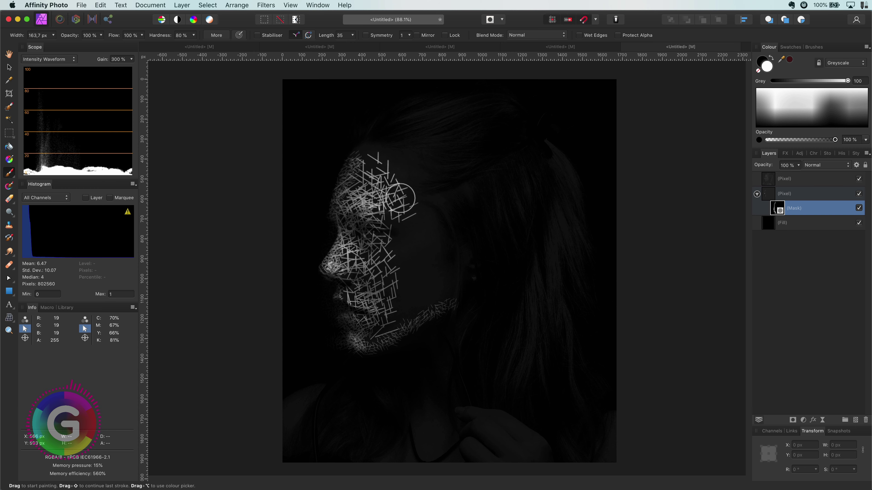
Edit the diagonal-line Supercool brush, adjusting its jitter dynamics and setting its spacing to 50 %.
{"action": "left_click", "coordinate": [813, 47]}
{"action": "double_click", "coordinate": [808, 91]}
{"action": "left_click_drag", "start_coordinate": [532, 301], "coordinate": [562, 301]}
{"action": "mouse_move", "coordinate": [533, 345]}
{"action": "left_mouse_down"}
{"action": "mouse_move", "coordinate": [524, 344]}
{"action": "mouse_move", "coordinate": [577, 356]}
{"action": "mouse_move", "coordinate": [588, 334]}
{"action": "left_mouse_up"}
{"action": "left_click", "coordinate": [528, 289]}
{"action": "mouse_move", "coordinate": [533, 334]}
{"action": "left_mouse_down"}
{"action": "mouse_move", "coordinate": [557, 333]}
{"action": "mouse_move", "coordinate": [543, 334]}
{"action": "left_mouse_up"}
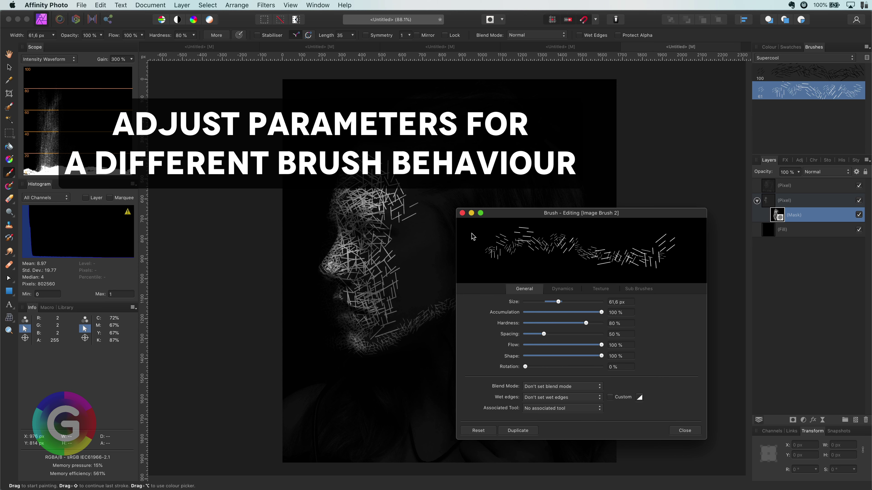
{"action": "left_click", "coordinate": [462, 213]}
Enlarge the brush to 378.8 px and paint large dispersed lines on the mask across the cheek, forehead and back of the head.
{"action": "key", "text": "bracketright"}
{"action": "key", "text": "bracketright"}
{"action": "key", "text": "bracketright"}
{"action": "key", "text": "bracketright"}
{"action": "key", "text": "bracketright"}
{"action": "key", "text": "bracketright"}
{"action": "key", "text": "bracketright"}
{"action": "key", "text": "bracketright"}
{"action": "key", "text": "bracketright"}
{"action": "key", "text": "bracketright"}
{"action": "mouse_move", "coordinate": [411, 304]}
{"action": "left_mouse_down"}
{"action": "mouse_move", "coordinate": [397, 234]}
{"action": "mouse_move", "coordinate": [456, 152]}
{"action": "mouse_move", "coordinate": [518, 306]}
{"action": "mouse_move", "coordinate": [357, 297]}
{"action": "mouse_move", "coordinate": [336, 207]}
{"action": "left_mouse_up"}
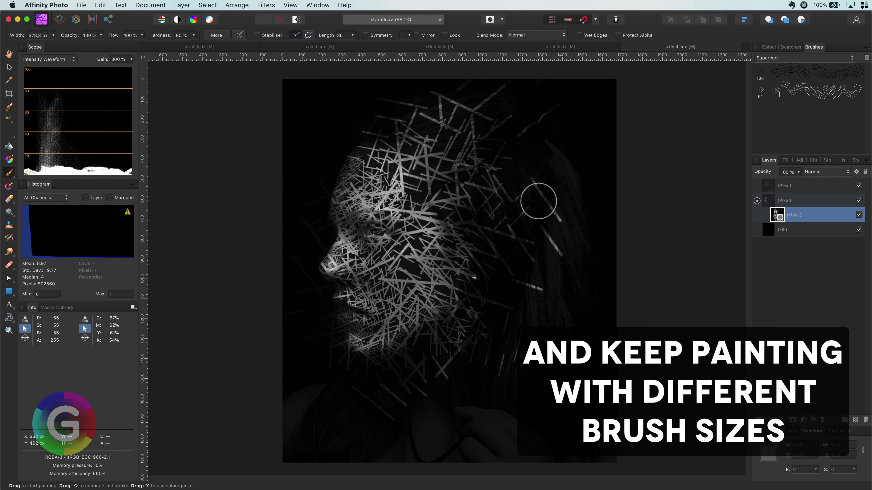
Paint black lines over the cheek on the mask with a 103.2 px brush and undo the last stroke.
{"action": "key", "text": "bracketleft"}
{"action": "key", "text": "bracketleft"}
{"action": "key", "text": "bracketleft"}
{"action": "key", "text": "bracketleft"}
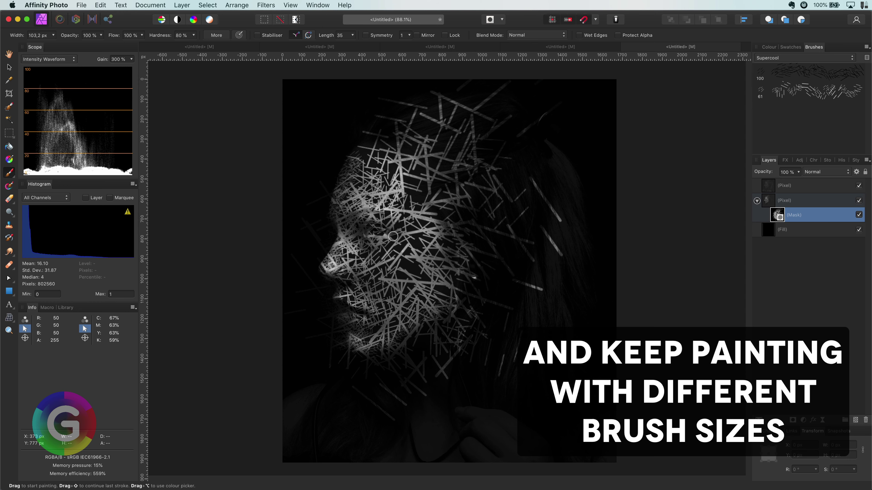
{"action": "left_click", "coordinate": [769, 48]}
{"action": "left_click", "coordinate": [762, 60]}
{"action": "scroll", "coordinate": [323, 213], "scroll_direction": "up", "scroll_amount": 5}
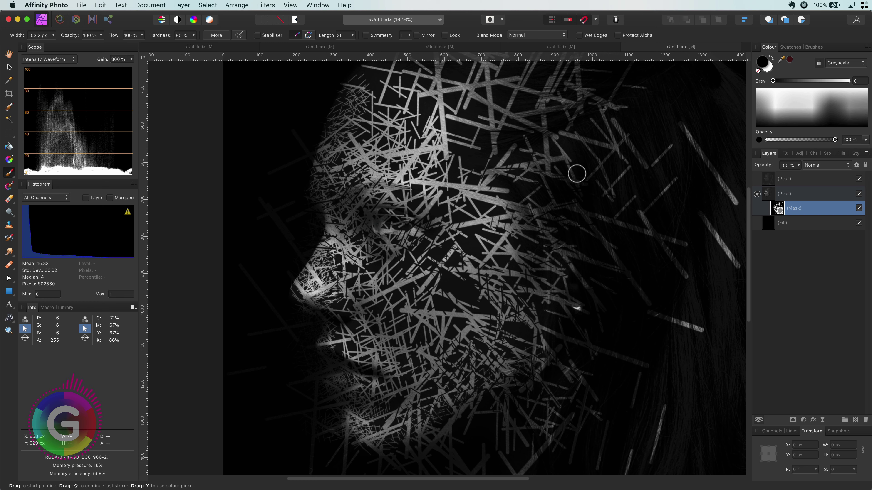
{"action": "key", "text": "super+z"}
Switch the brush to white and paint fine lines over the cheek and eye area on the mask.
{"action": "key", "text": "x"}
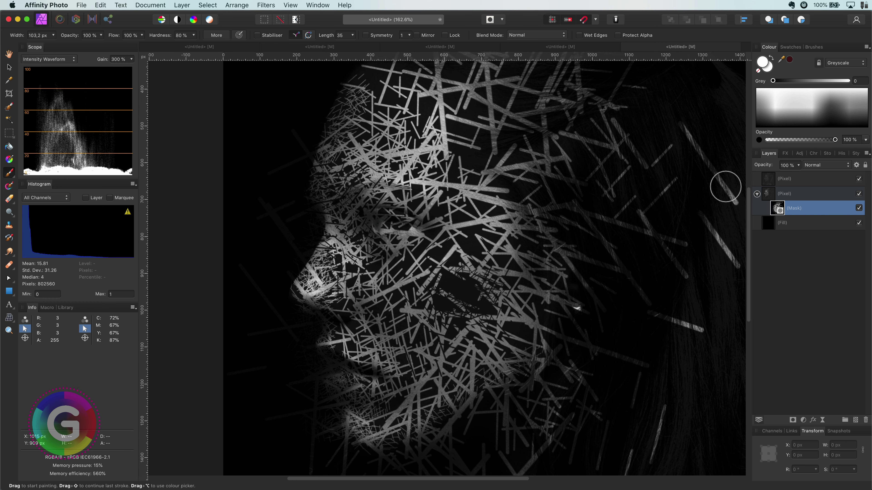
{"action": "mouse_move", "coordinate": [491, 281]}
{"action": "left_mouse_down"}
{"action": "mouse_move", "coordinate": [503, 314]}
{"action": "mouse_move", "coordinate": [545, 299]}
{"action": "left_mouse_up"}
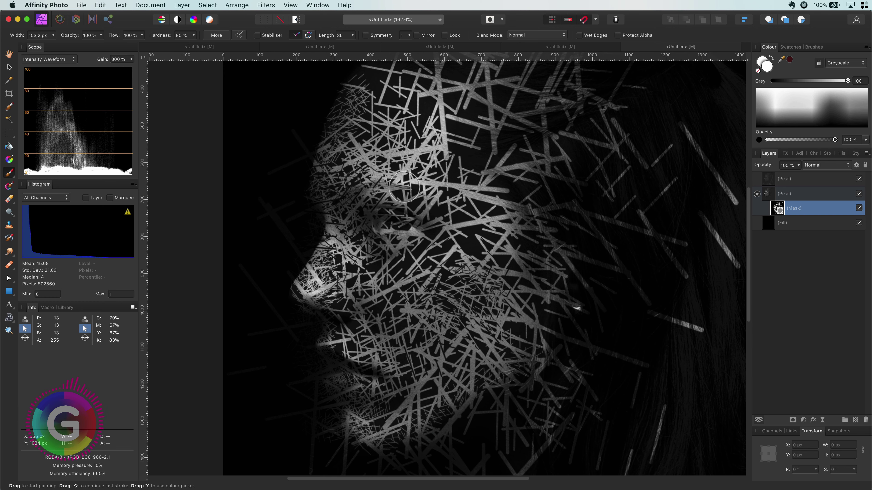
{"action": "left_click_drag", "start_coordinate": [404, 187], "coordinate": [477, 250]}
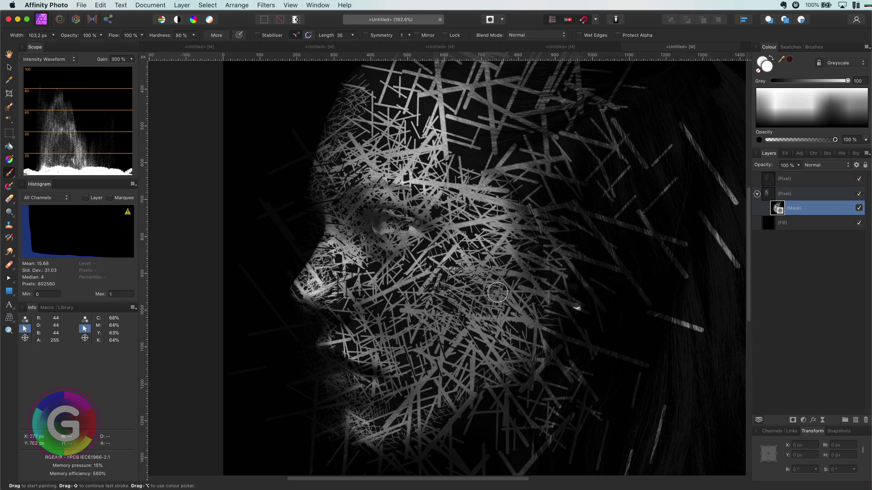
{"action": "scroll", "coordinate": [527, 291], "scroll_direction": "down", "scroll_amount": 5}
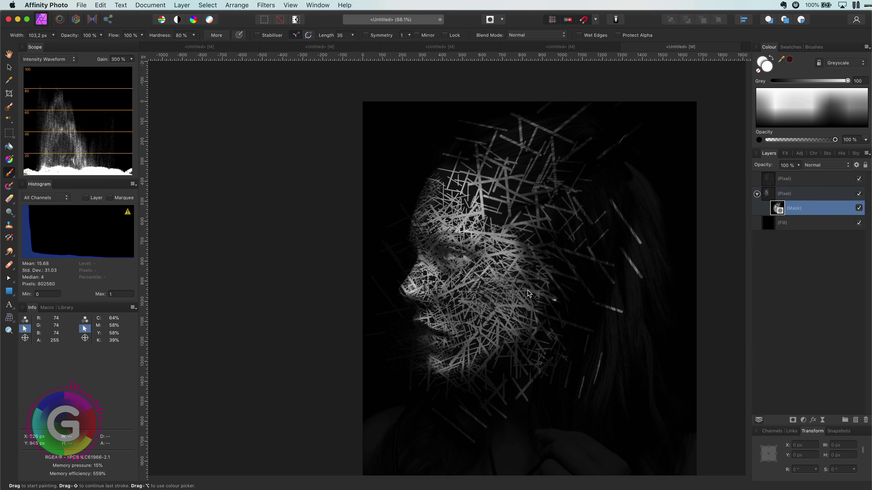
Hide the faint unmasked portrait layer above the portrait revealed in diagonal lines.
{"action": "left_click", "coordinate": [859, 179]}
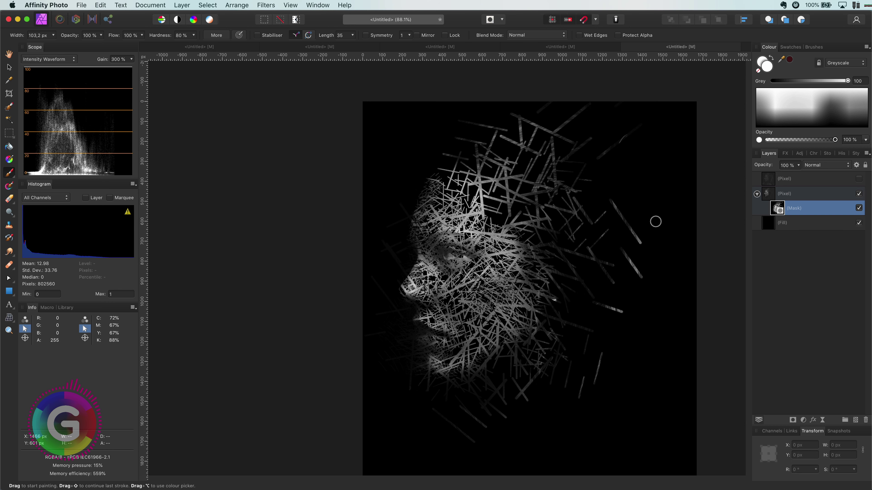
{"action": "scroll", "coordinate": [633, 225], "scroll_direction": "right", "scroll_amount": 4}
{"action": "scroll", "coordinate": [633, 225], "scroll_direction": "down", "scroll_amount": 2}
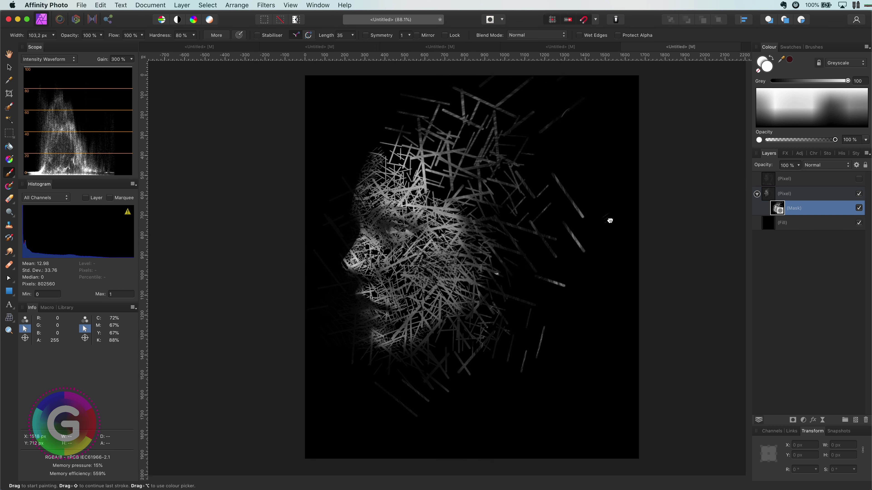
{"action": "scroll", "coordinate": [611, 221], "scroll_direction": "right", "scroll_amount": 2}
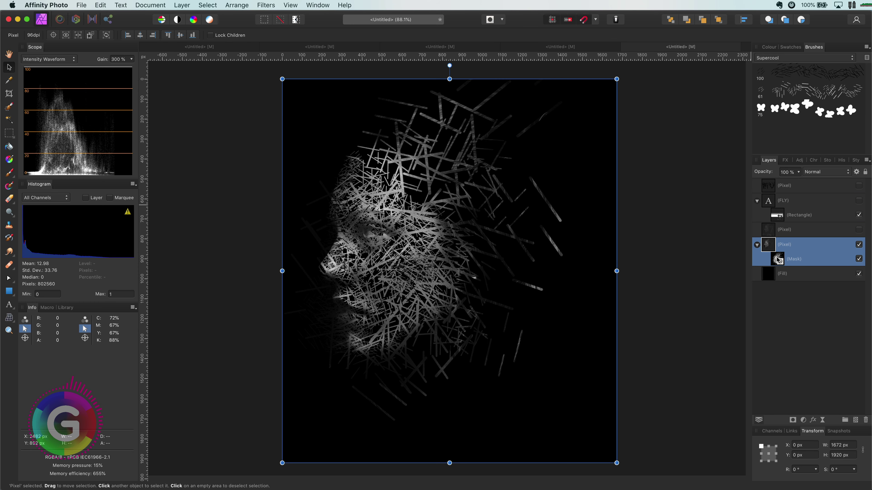
Delete the painted mask from the portrait layer and add a new black mask in its place.
{"action": "left_click", "coordinate": [779, 260]}
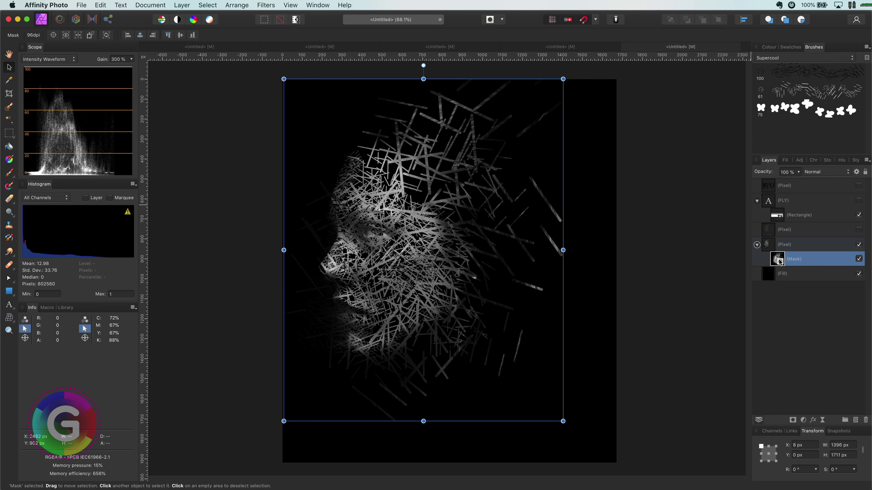
{"action": "key", "text": "Delete"}
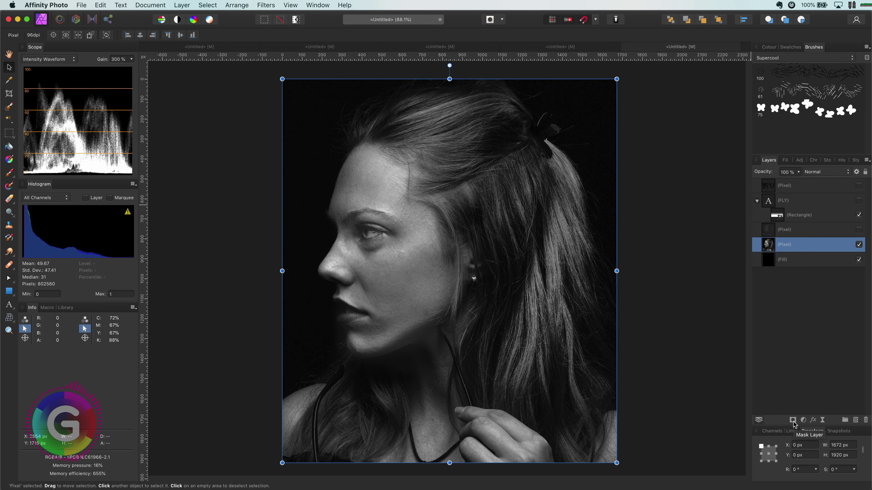
{"action": "left_click", "coordinate": [793, 420], "text": "alt"}
Choose the dense looped-line brush of size 132 from the MyBrushes category and show the faint portrait layer as a guide.
{"action": "left_click", "coordinate": [803, 58]}
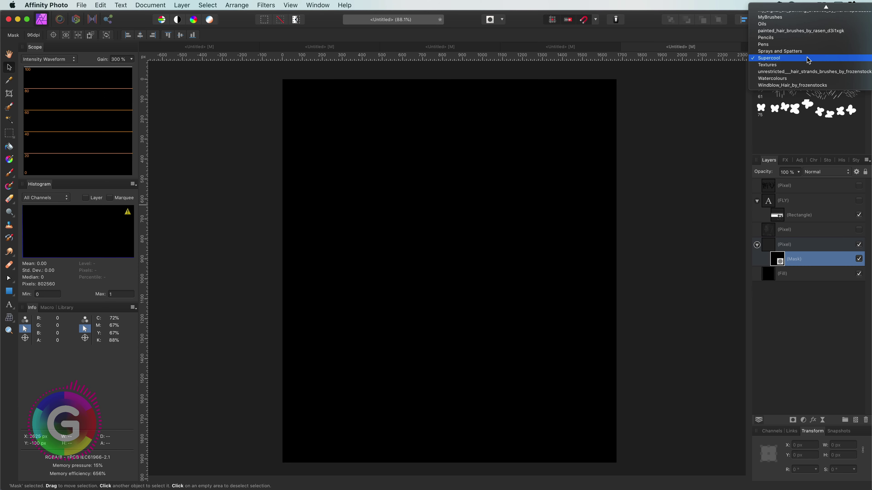
{"action": "left_click", "coordinate": [789, 124]}
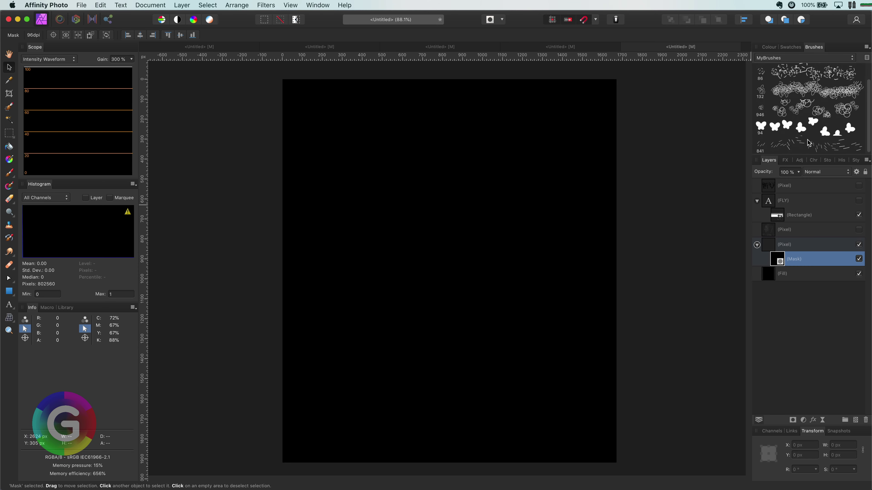
{"action": "left_click", "coordinate": [804, 103]}
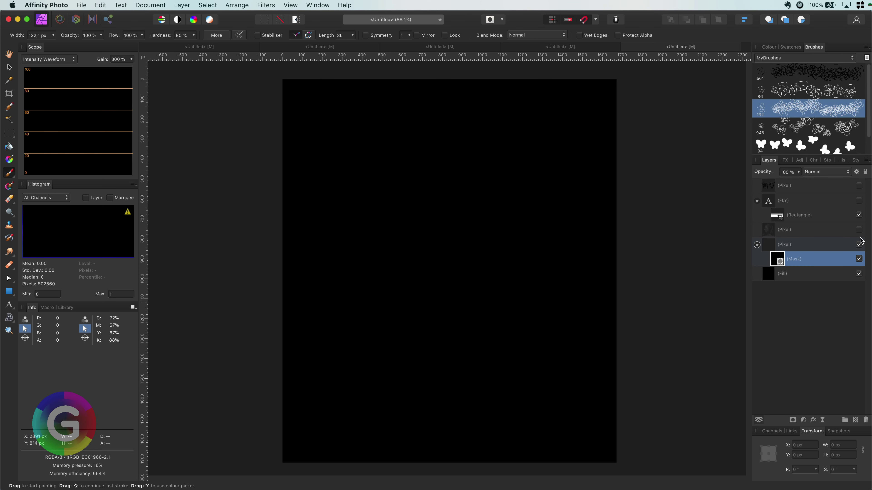
{"action": "left_click", "coordinate": [859, 230]}
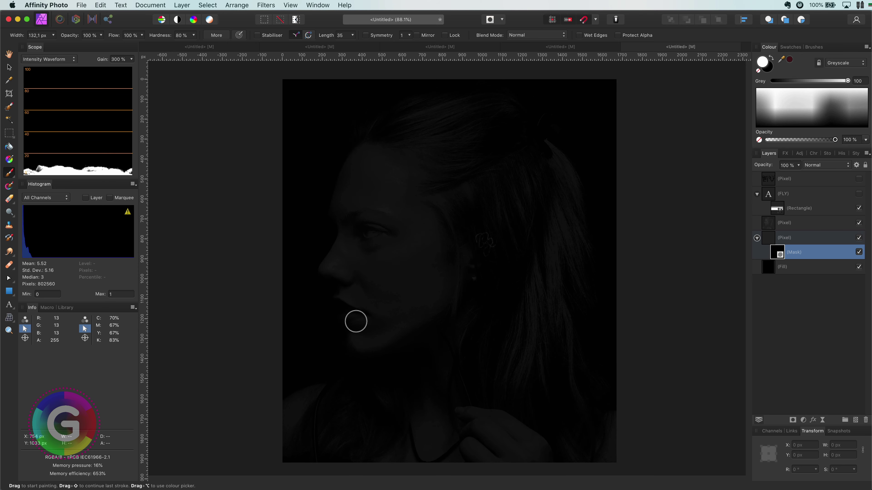
Undo a first trial stroke, enlarge the brush and paint white looping lines over the whole face on the mask.
{"action": "left_click_drag", "start_coordinate": [356, 322], "coordinate": [373, 354]}
{"action": "key", "text": "super+z"}
{"action": "key", "text": "bracketright"}
{"action": "key", "text": "bracketright"}
{"action": "key", "text": "bracketright"}
{"action": "key", "text": "bracketright"}
{"action": "mouse_move", "coordinate": [340, 243]}
{"action": "left_mouse_down"}
{"action": "mouse_move", "coordinate": [386, 172]}
{"action": "mouse_move", "coordinate": [411, 303]}
{"action": "mouse_move", "coordinate": [434, 282]}
{"action": "mouse_move", "coordinate": [406, 315]}
{"action": "mouse_move", "coordinate": [438, 210]}
{"action": "mouse_move", "coordinate": [405, 162]}
{"action": "mouse_move", "coordinate": [382, 152]}
{"action": "left_mouse_up"}
Enlarge the brush to 614.5 px and paint large loops on the mask behind the face, above the forehead and below the jaw.
{"action": "key", "text": "bracketright"}
{"action": "key", "text": "bracketright"}
{"action": "key", "text": "bracketright"}
{"action": "key", "text": "bracketright"}
{"action": "key", "text": "bracketright"}
{"action": "key", "text": "bracketright"}
{"action": "key", "text": "bracketright"}
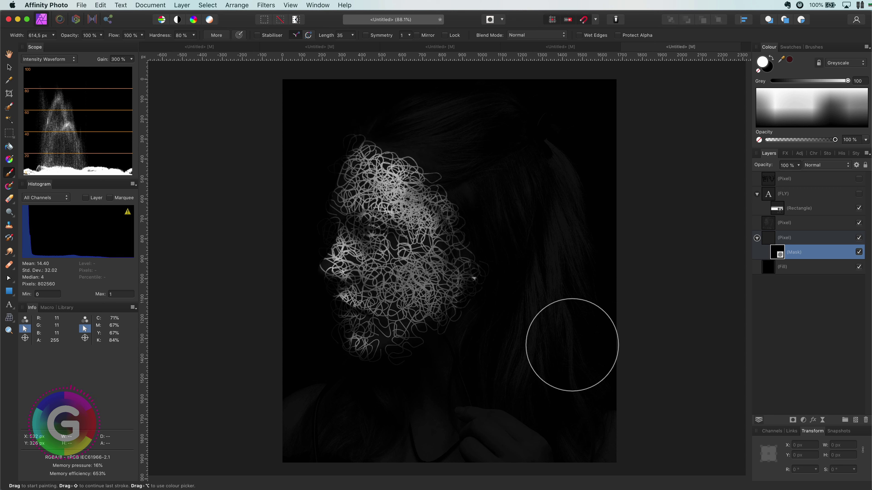
{"action": "mouse_move", "coordinate": [487, 358]}
{"action": "left_mouse_down"}
{"action": "mouse_move", "coordinate": [470, 278]}
{"action": "mouse_move", "coordinate": [381, 166]}
{"action": "left_mouse_up"}
Hide the faint guide portrait so only the looping-line portrait is shown on black.
{"action": "left_click", "coordinate": [859, 222]}
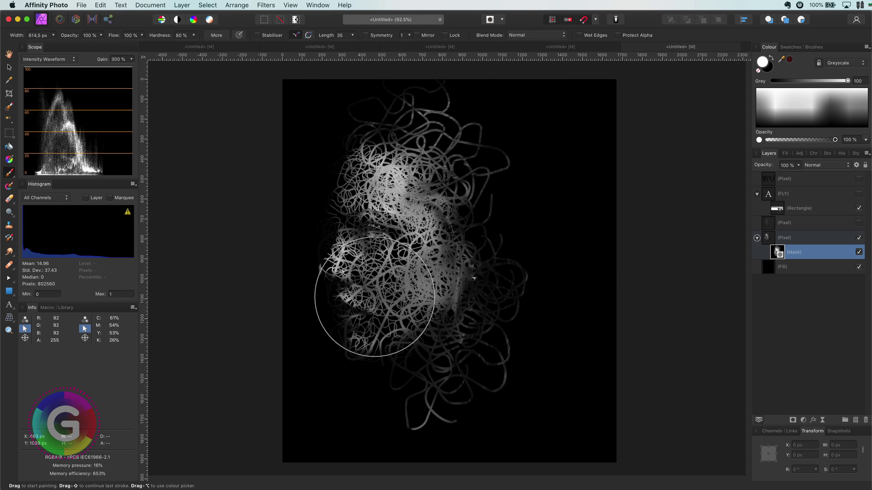
{"action": "scroll", "coordinate": [370, 302], "scroll_direction": "up", "scroll_amount": 5}
{"action": "scroll", "coordinate": [633, 308], "scroll_direction": "down", "scroll_amount": 5}
Edit the looped-line brush in MyBrushes and slightly increase its spacing.
{"action": "left_click", "coordinate": [814, 46]}
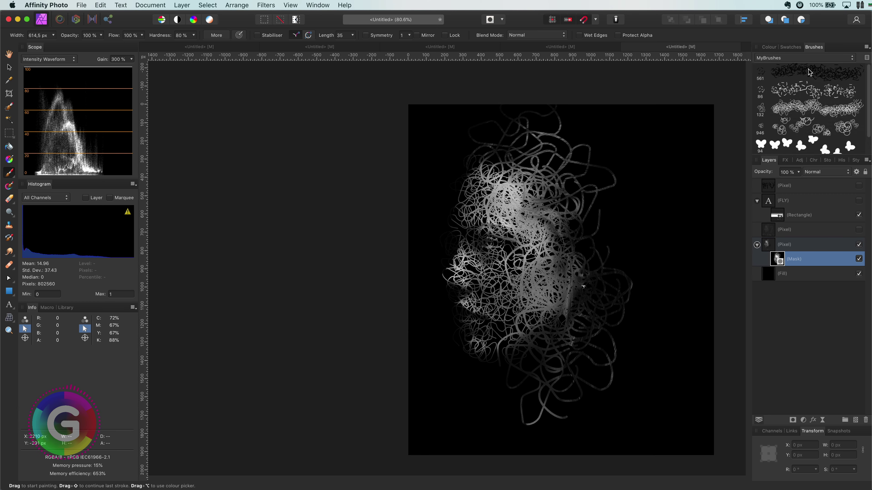
{"action": "double_click", "coordinate": [817, 108]}
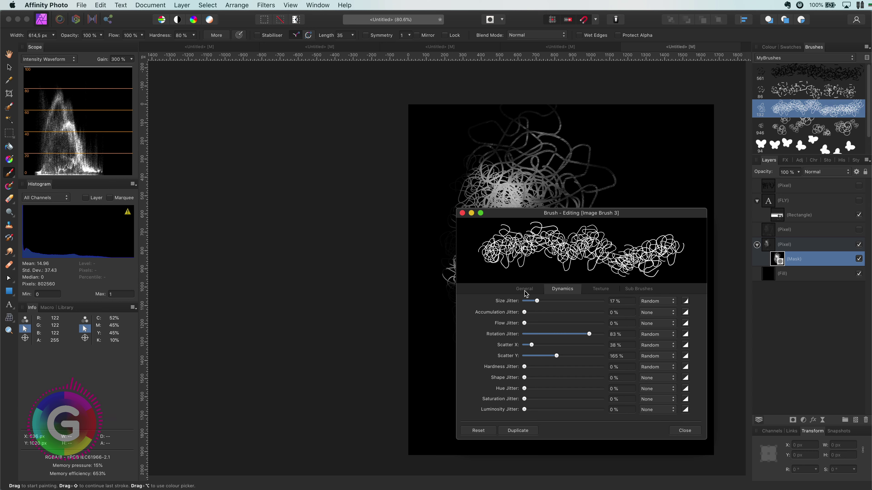
{"action": "left_click", "coordinate": [525, 290]}
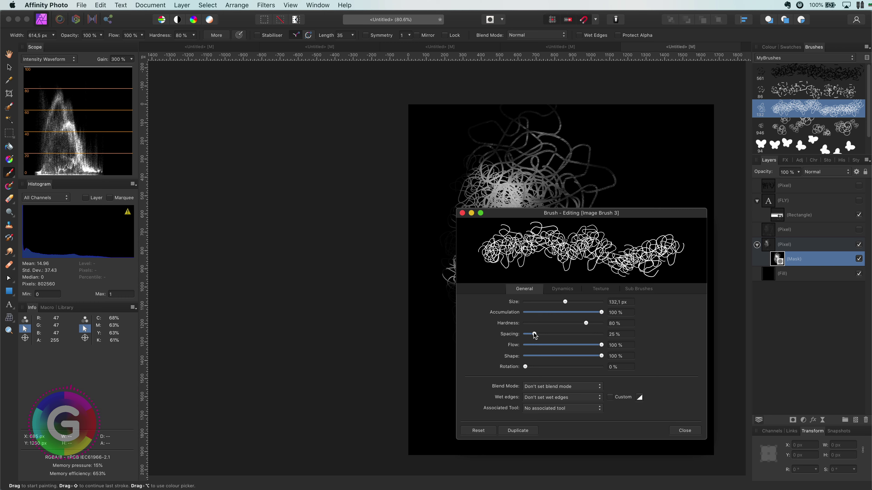
{"action": "mouse_move", "coordinate": [535, 335]}
{"action": "left_mouse_down"}
{"action": "mouse_move", "coordinate": [582, 335]}
{"action": "mouse_move", "coordinate": [538, 336]}
{"action": "left_mouse_up"}
{"action": "left_click", "coordinate": [692, 432]}
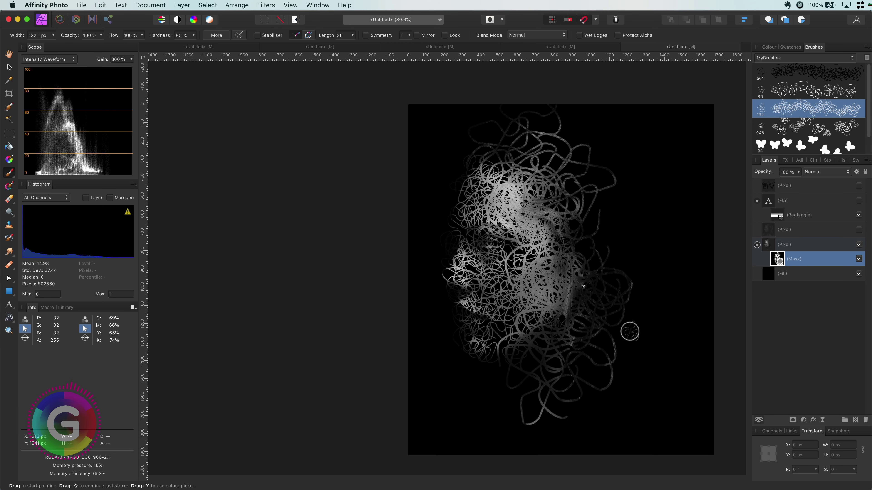
{"action": "scroll", "coordinate": [630, 331], "scroll_direction": "up", "scroll_amount": 2}
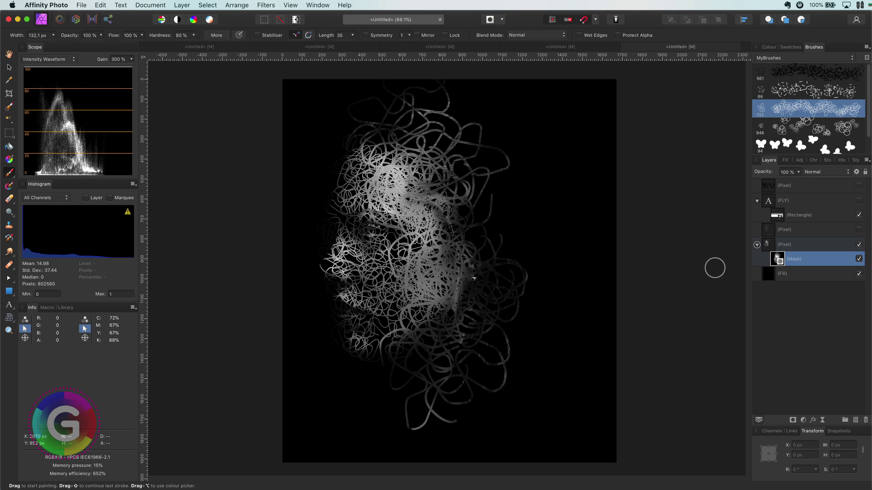